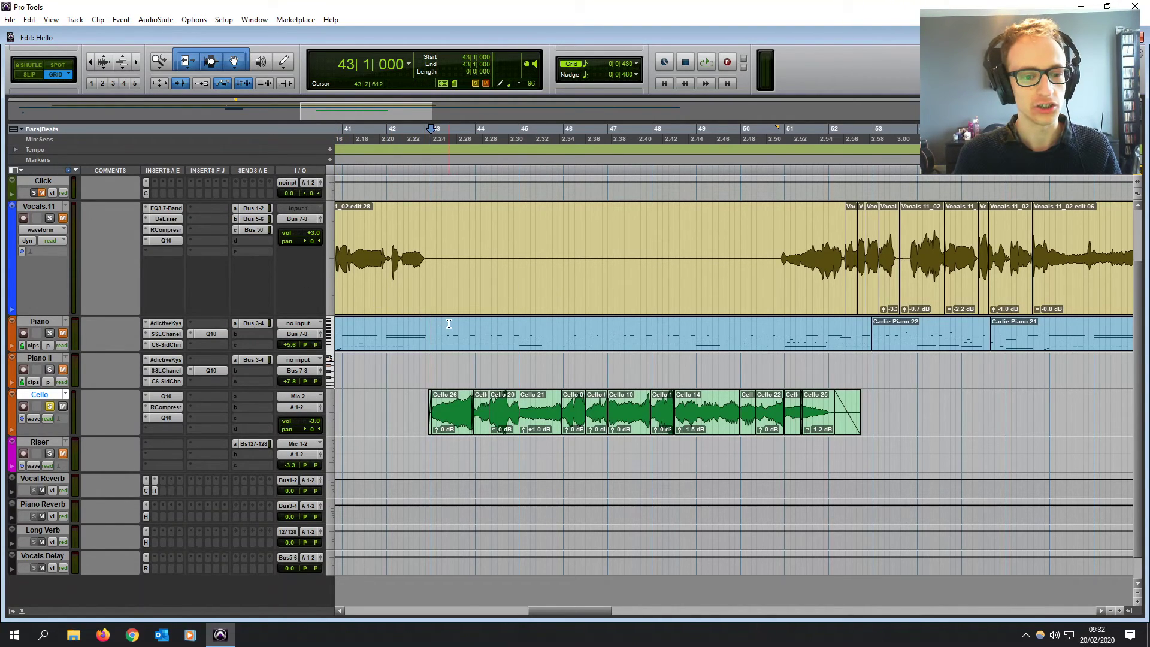
Inspect the Piano Reverb track's reverb settings and its insert options
{"action": "left_click", "coordinate": [55, 504]}
{"action": "left_click", "coordinate": [145, 517]}
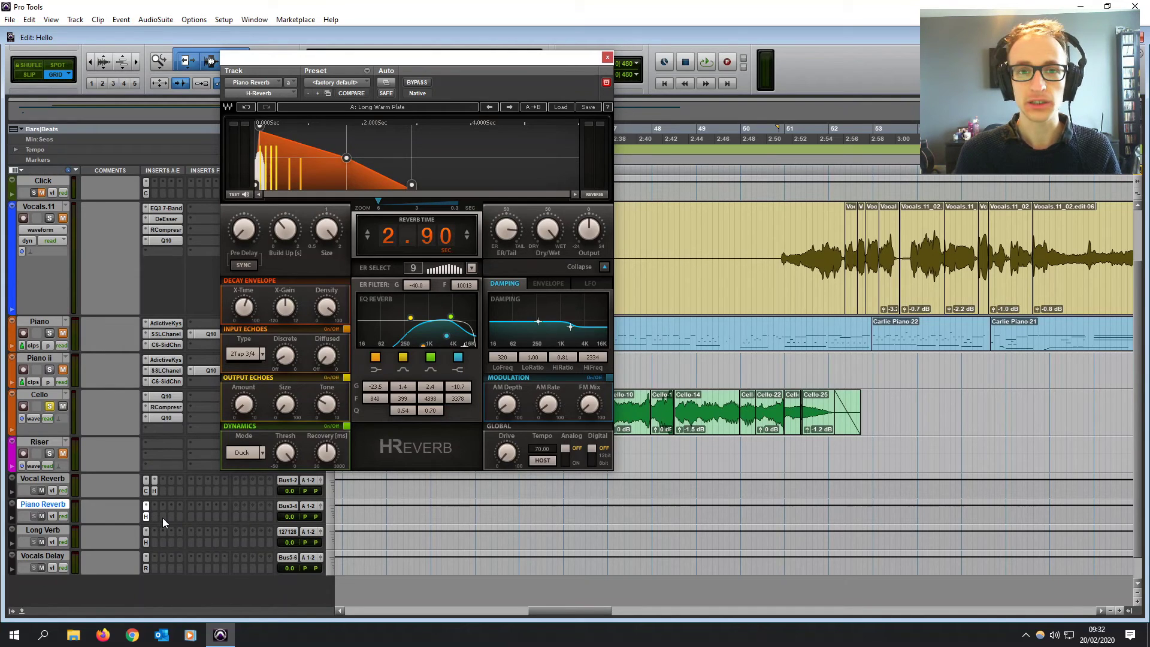
{"action": "left_click", "coordinate": [607, 58]}
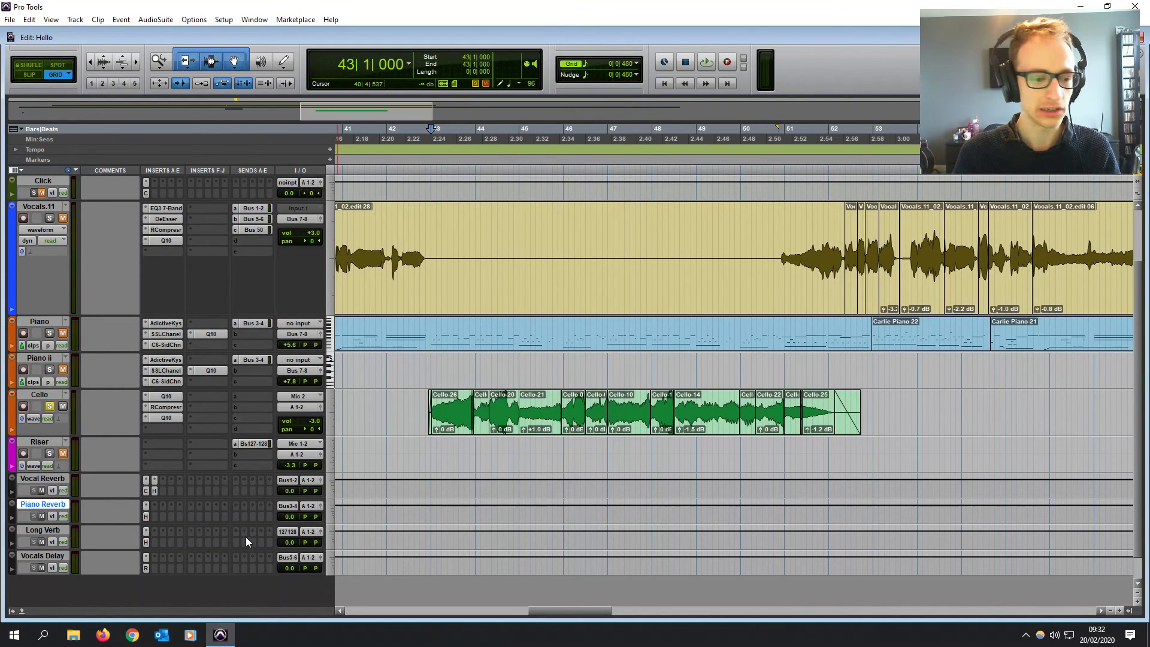
{"action": "left_click", "coordinate": [154, 515]}
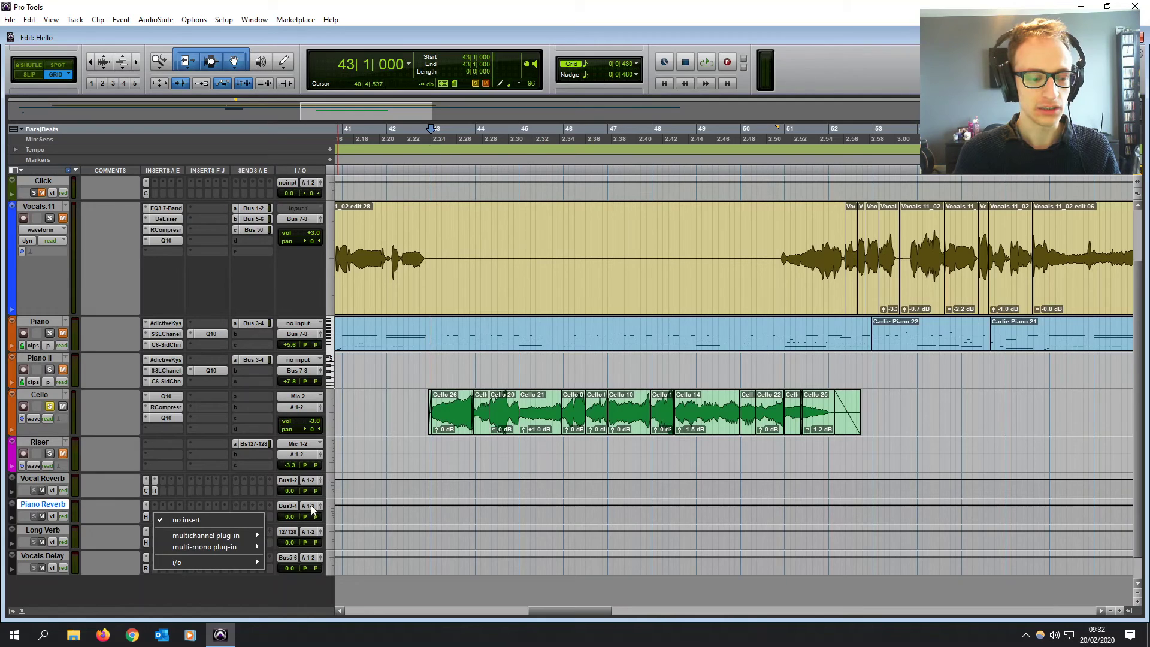
{"action": "left_click", "coordinate": [384, 488]}
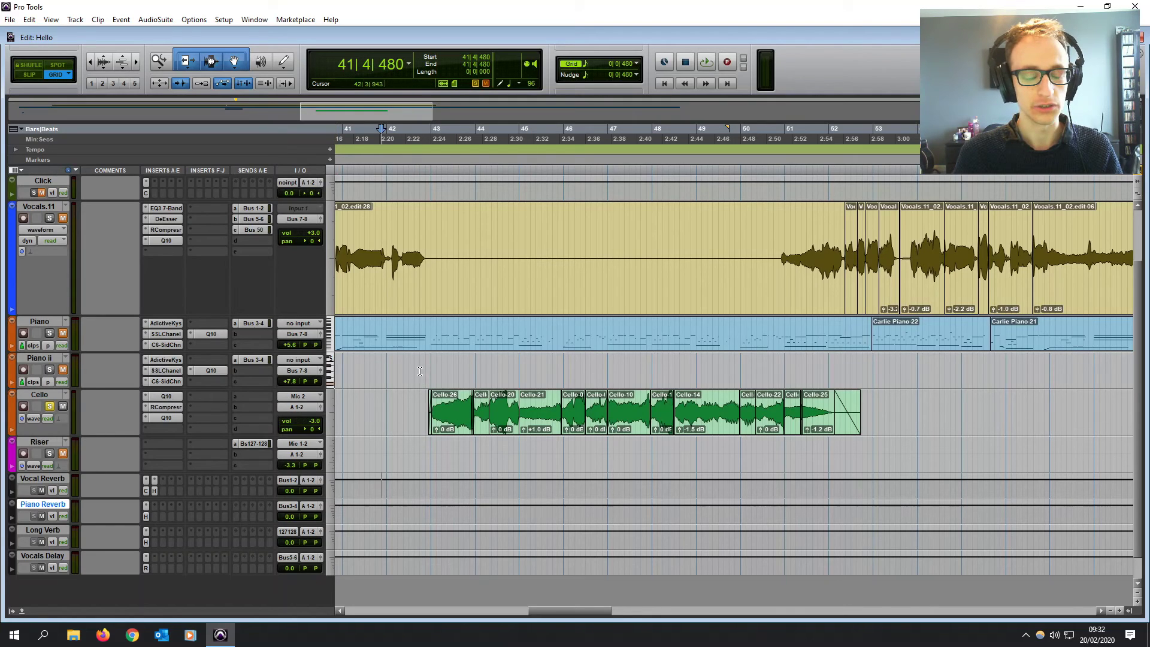
Select the Cello clips starting from Cello-26 and play the passage back
{"action": "left_click", "coordinate": [421, 402]}
{"action": "left_click", "coordinate": [452, 422]}
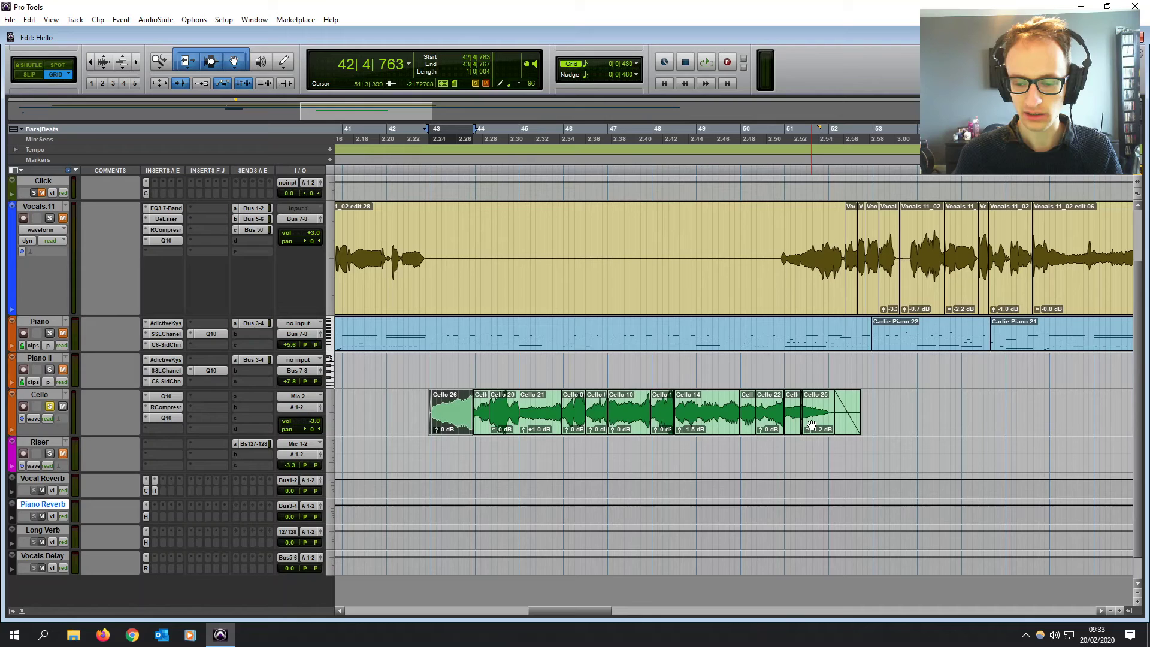
{"action": "left_click", "coordinate": [831, 425], "text": "shift"}
{"action": "key", "text": "space"}
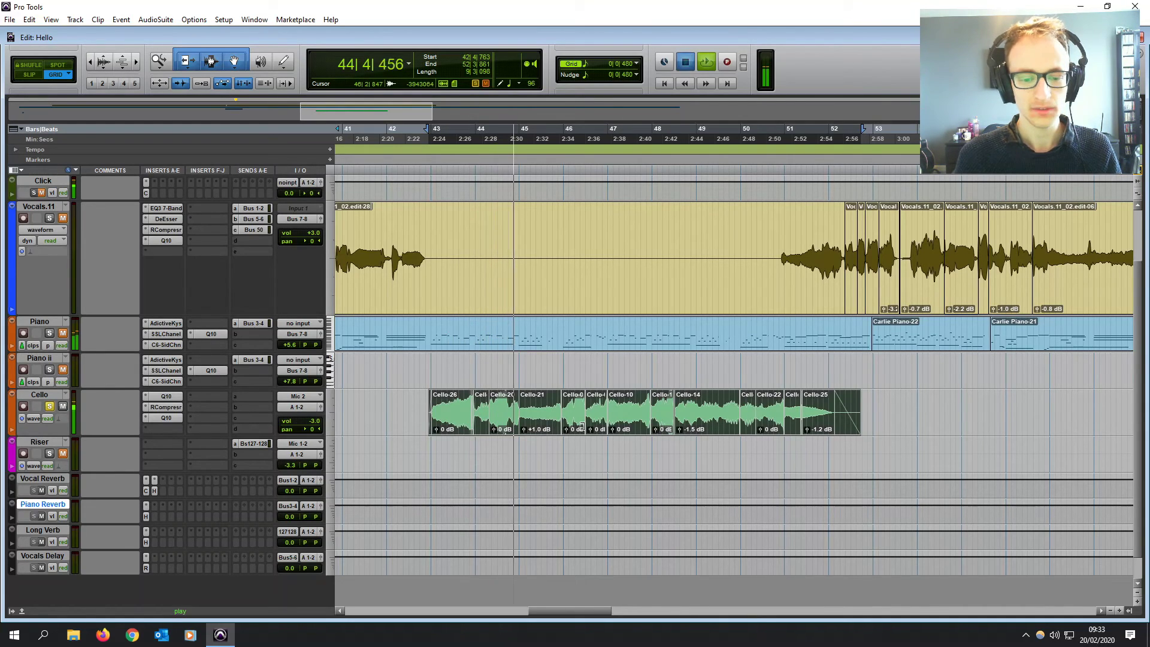
{"action": "key", "text": "space"}
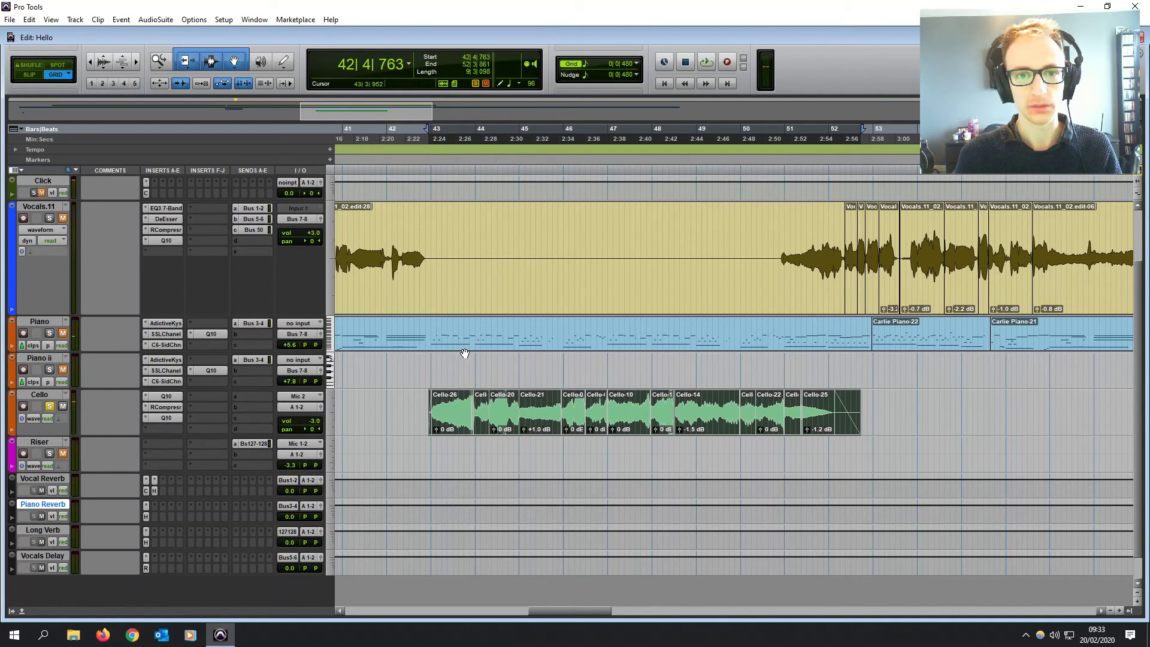
Enlarge the Cello track to check its inserts, then restore its original height
{"action": "left_click_drag", "start_coordinate": [43, 437], "coordinate": [44, 447]}
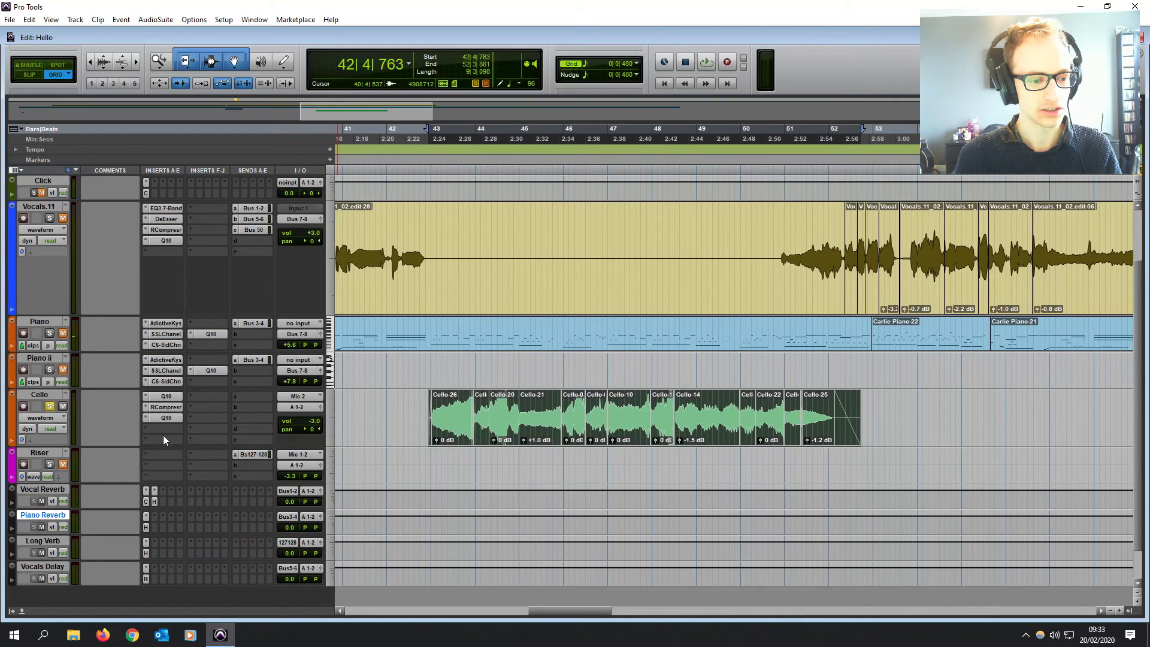
{"action": "left_click", "coordinate": [163, 427]}
{"action": "left_click", "coordinate": [158, 429]}
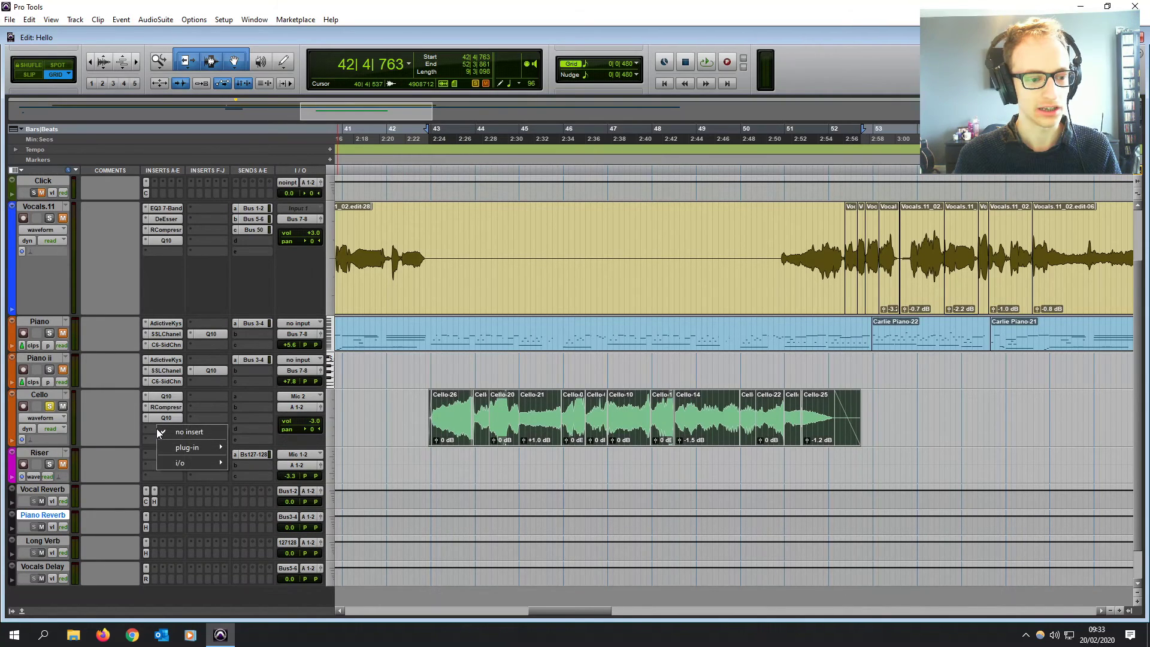
{"action": "left_click", "coordinate": [338, 407]}
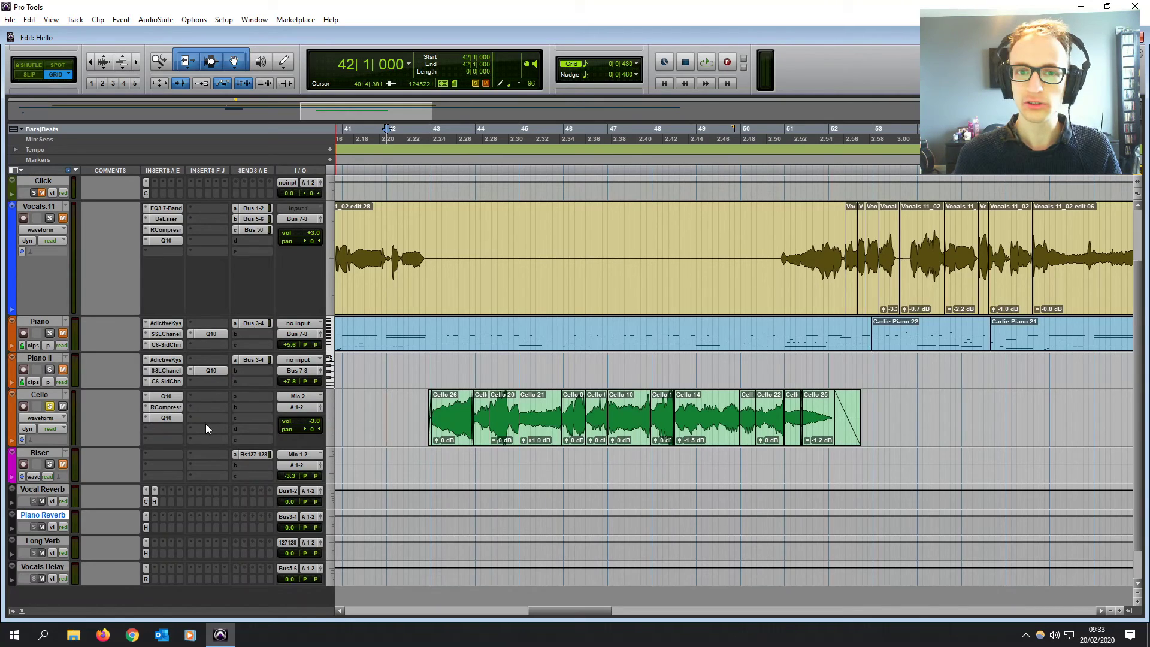
{"action": "left_click_drag", "start_coordinate": [53, 444], "coordinate": [53, 430]}
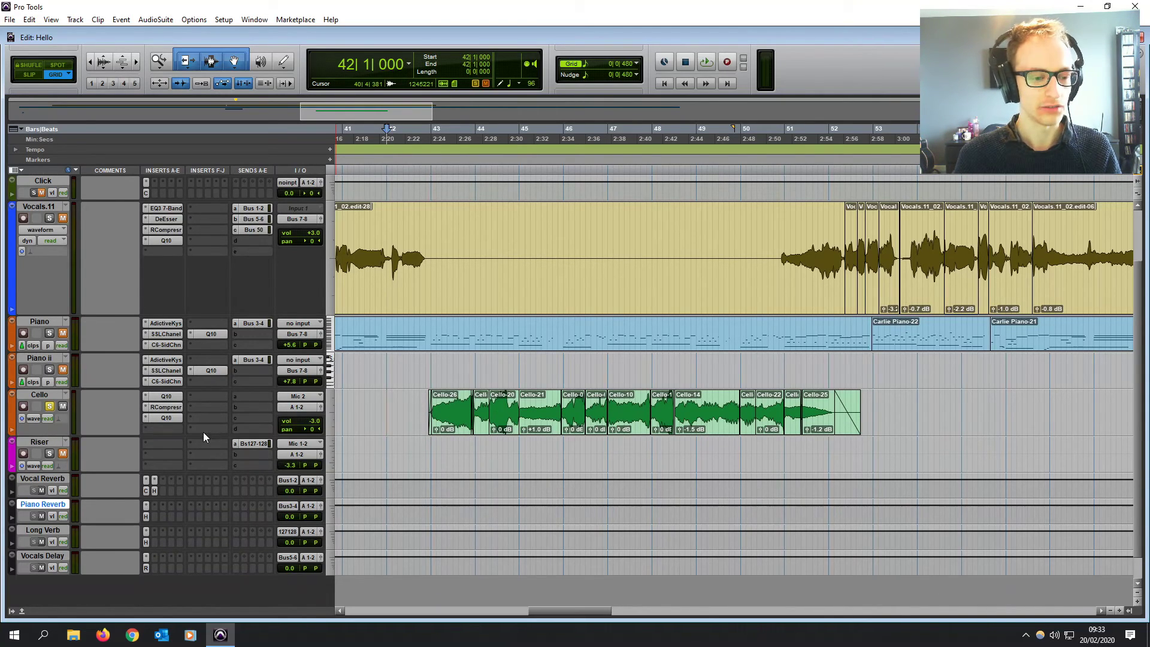
With Cello selected, create one new stereo Aux Input track beneath it
{"action": "left_click", "coordinate": [40, 394]}
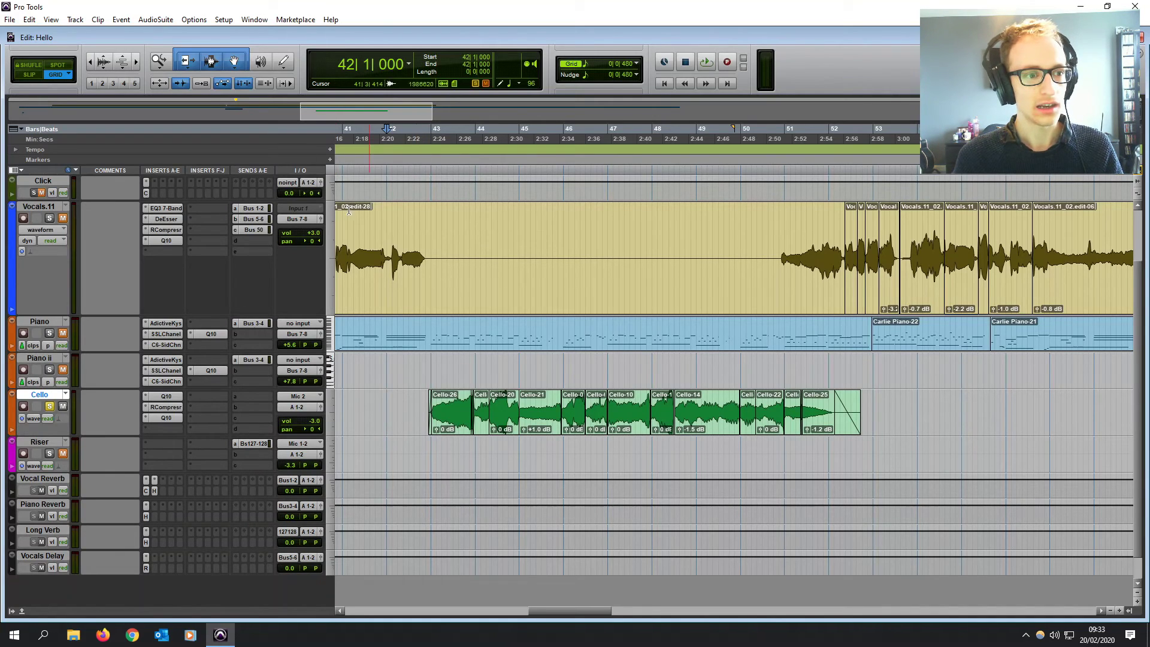
{"action": "left_click", "coordinate": [122, 20]}
{"action": "mouse_move", "coordinate": [76, 24]}
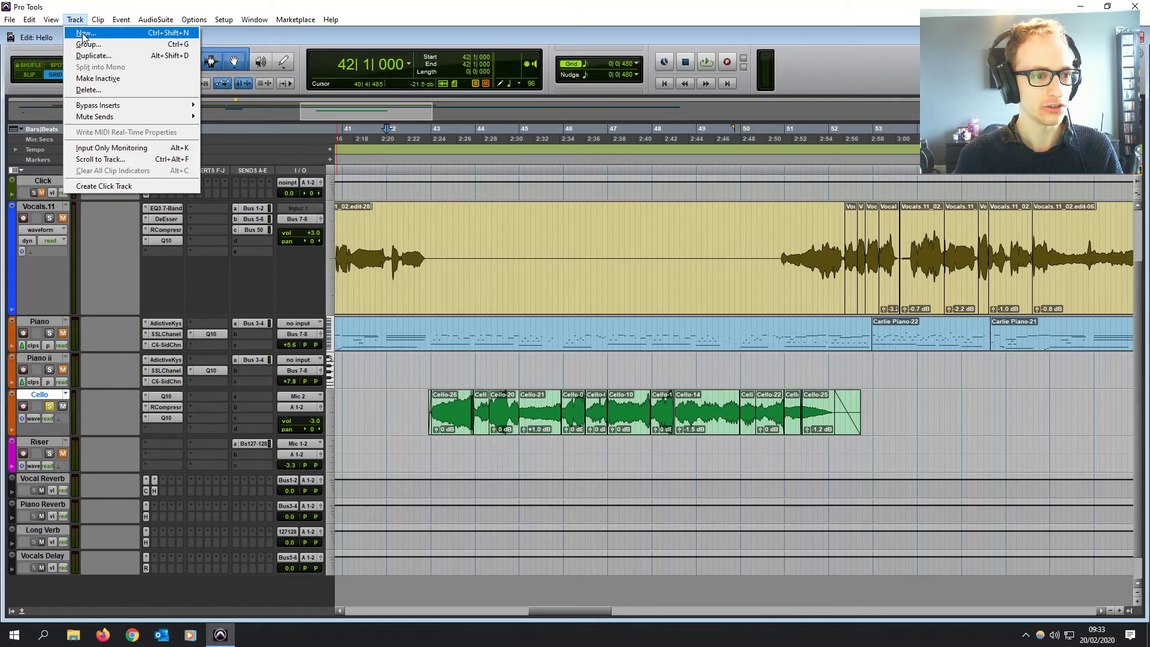
{"action": "left_click", "coordinate": [84, 35]}
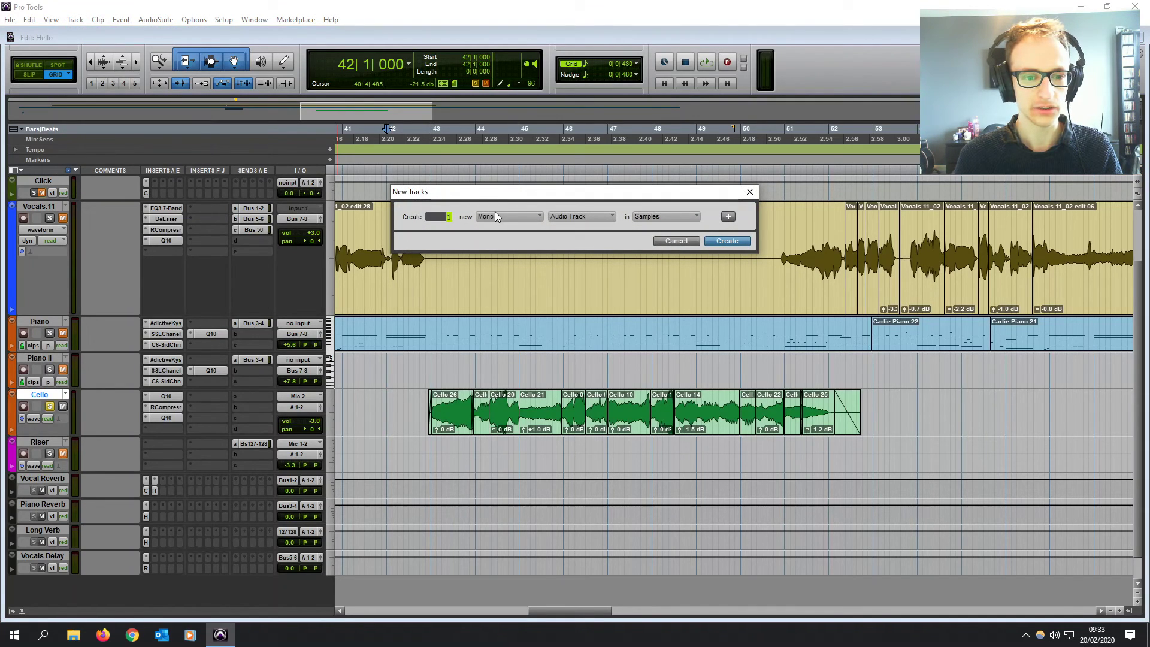
{"action": "left_click", "coordinate": [510, 217]}
{"action": "left_click", "coordinate": [528, 231]}
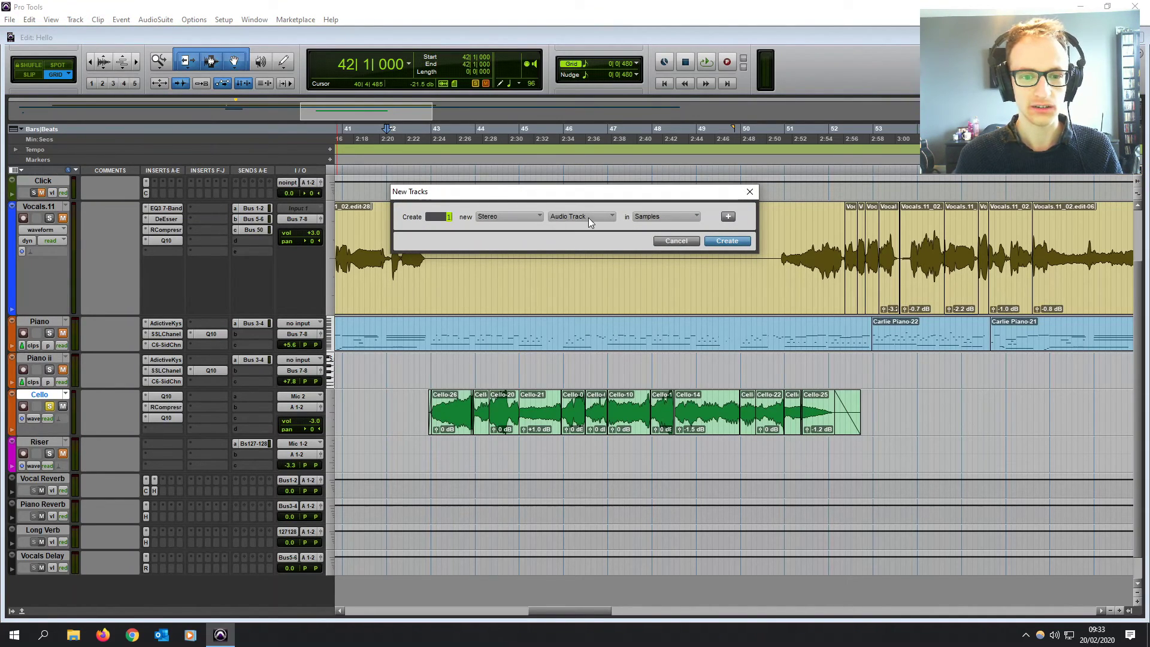
{"action": "left_click", "coordinate": [588, 217]}
{"action": "left_click", "coordinate": [609, 230]}
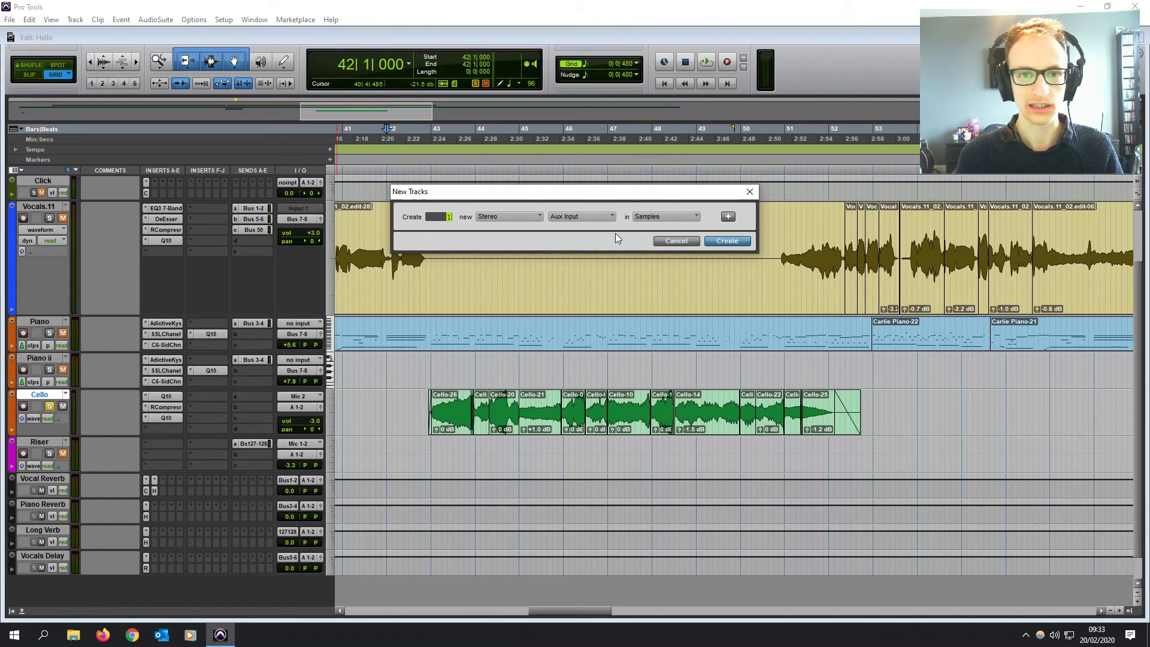
{"action": "left_click", "coordinate": [716, 240]}
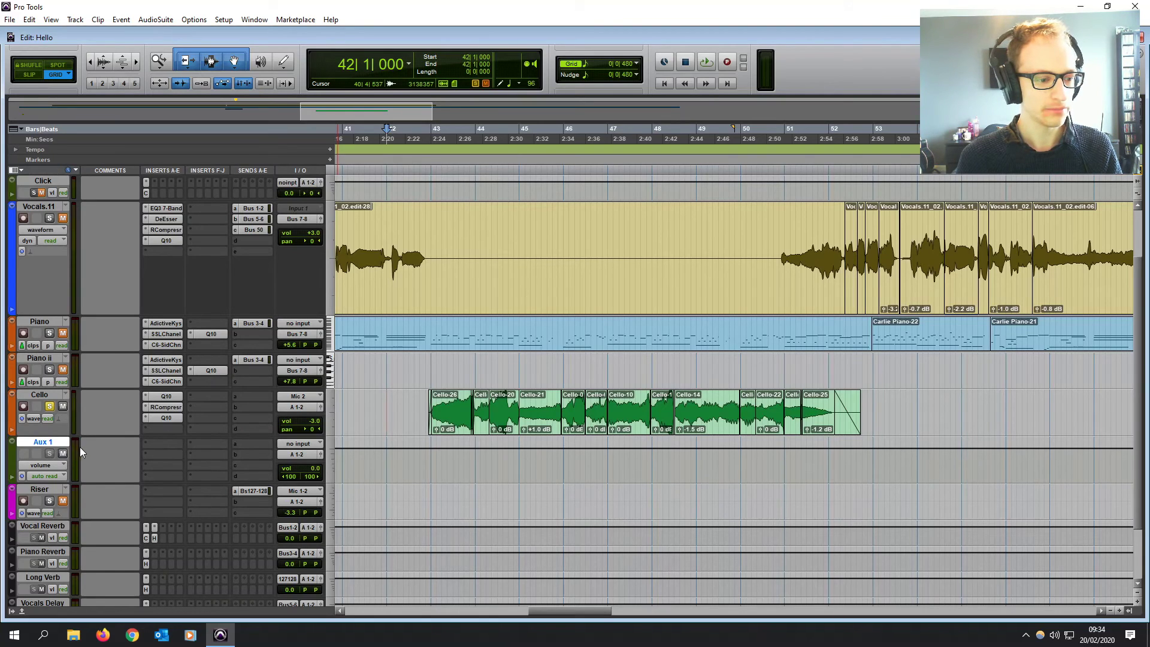
Set Aux 1's input to Bus 125-126 and keep its output on A 1-2
{"action": "left_click", "coordinate": [296, 445]}
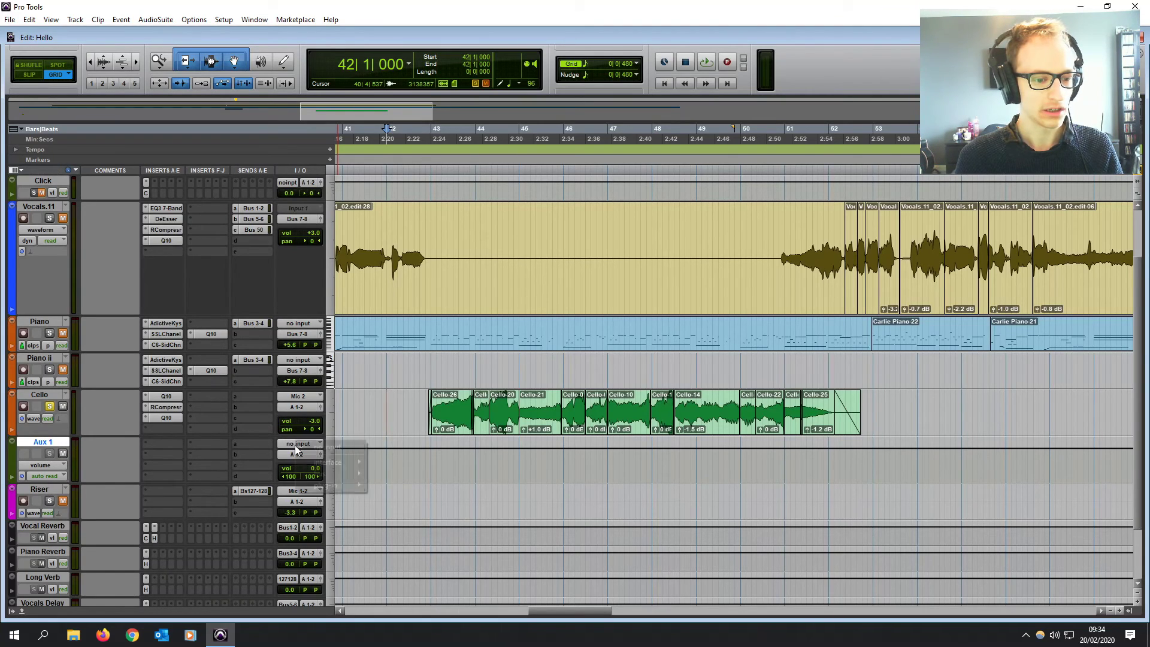
{"action": "mouse_move", "coordinate": [330, 473]}
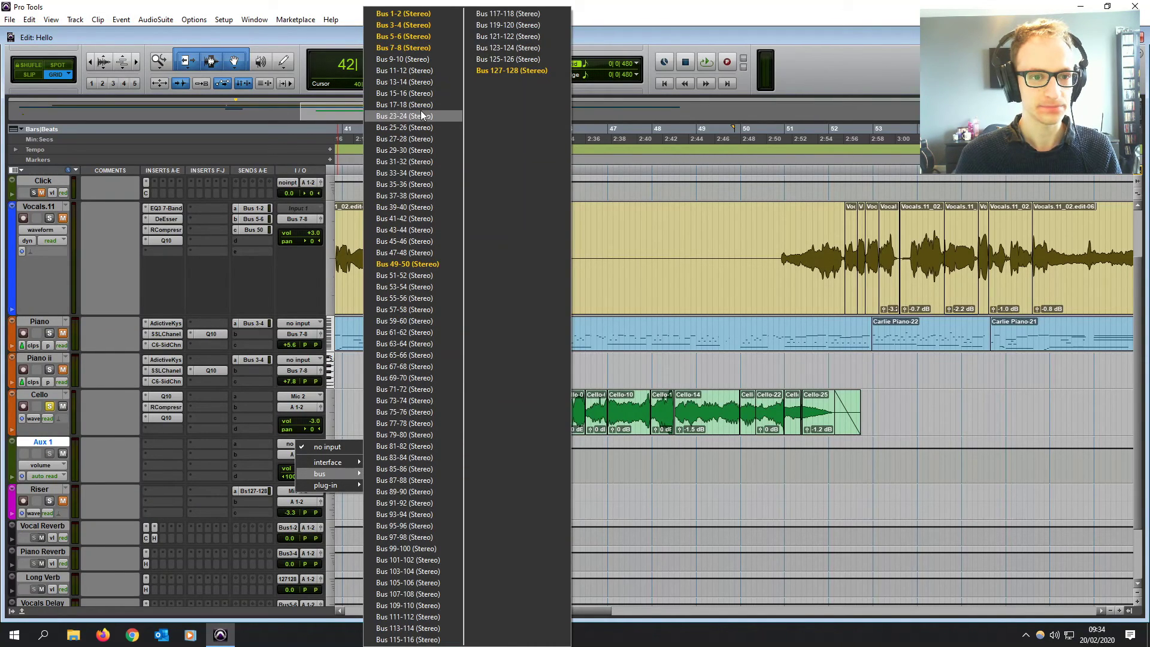
{"action": "left_click", "coordinate": [492, 60]}
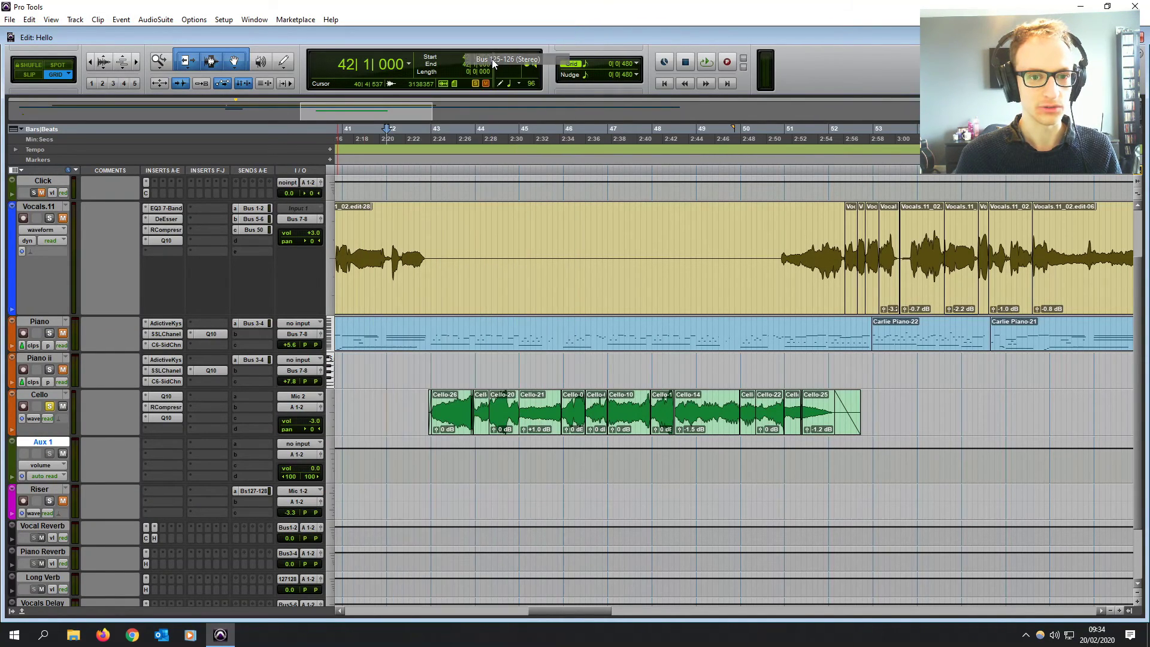
{"action": "left_click", "coordinate": [297, 453]}
{"action": "mouse_move", "coordinate": [316, 470]}
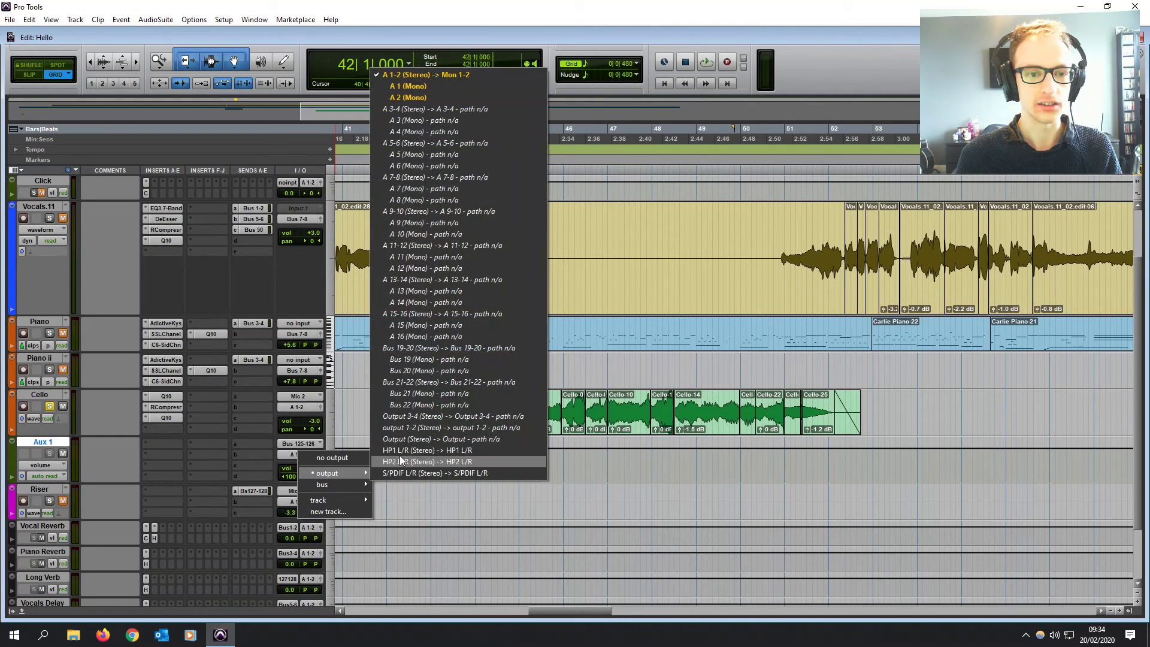
{"action": "left_click", "coordinate": [457, 75]}
Move the play position back to bar 43 and rename Aux 1 to 'STRINGS VERB'
{"action": "left_click", "coordinate": [581, 363]}
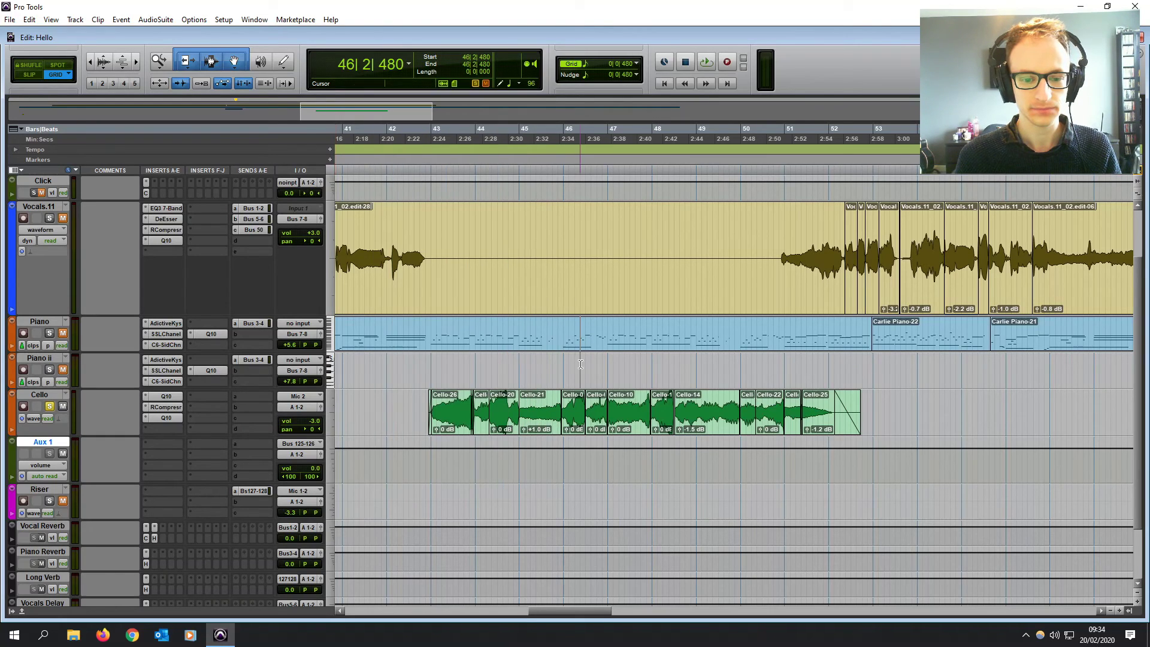
{"action": "left_click", "coordinate": [431, 368]}
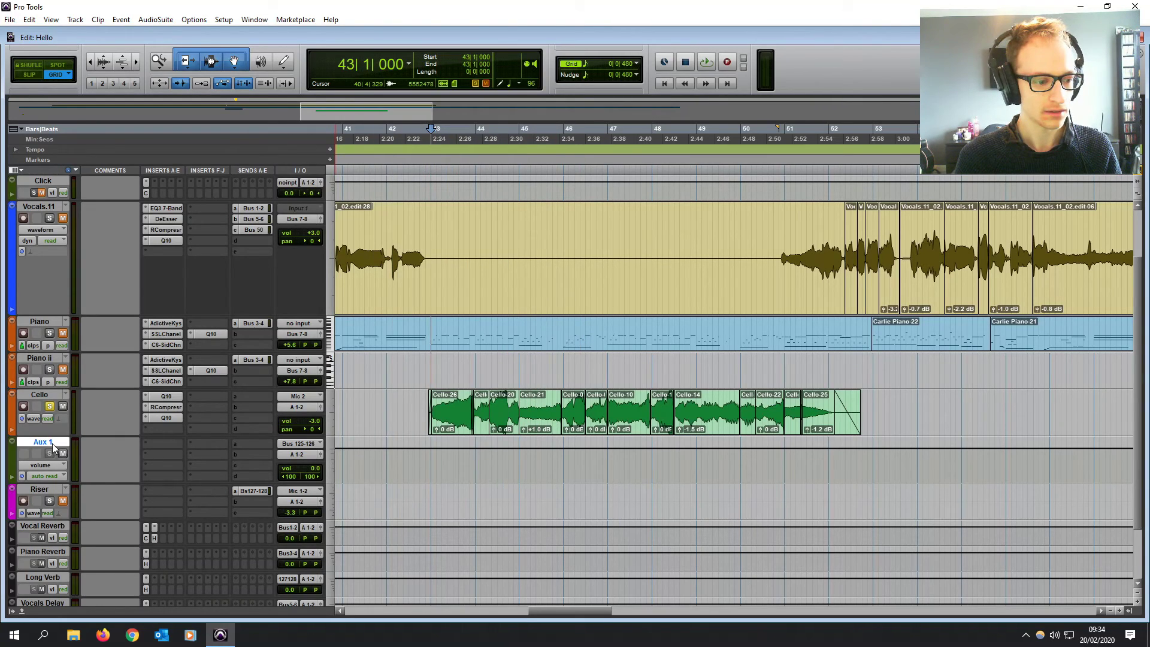
{"action": "double_click", "coordinate": [52, 442]}
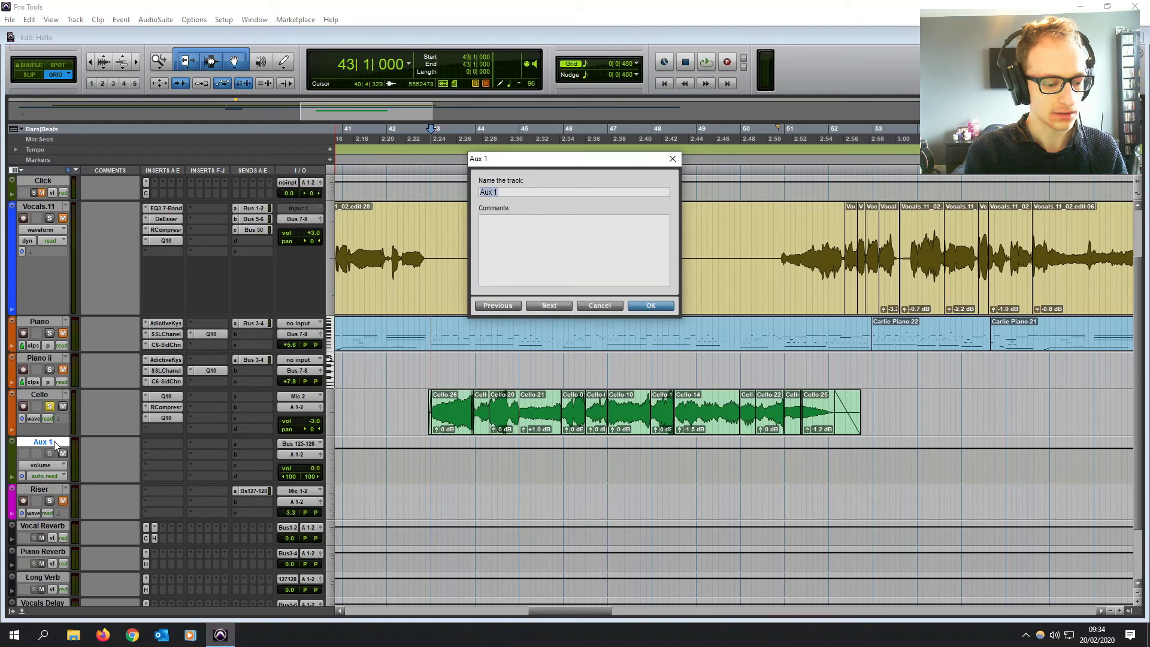
{"action": "type", "text": "STRINGS V"}
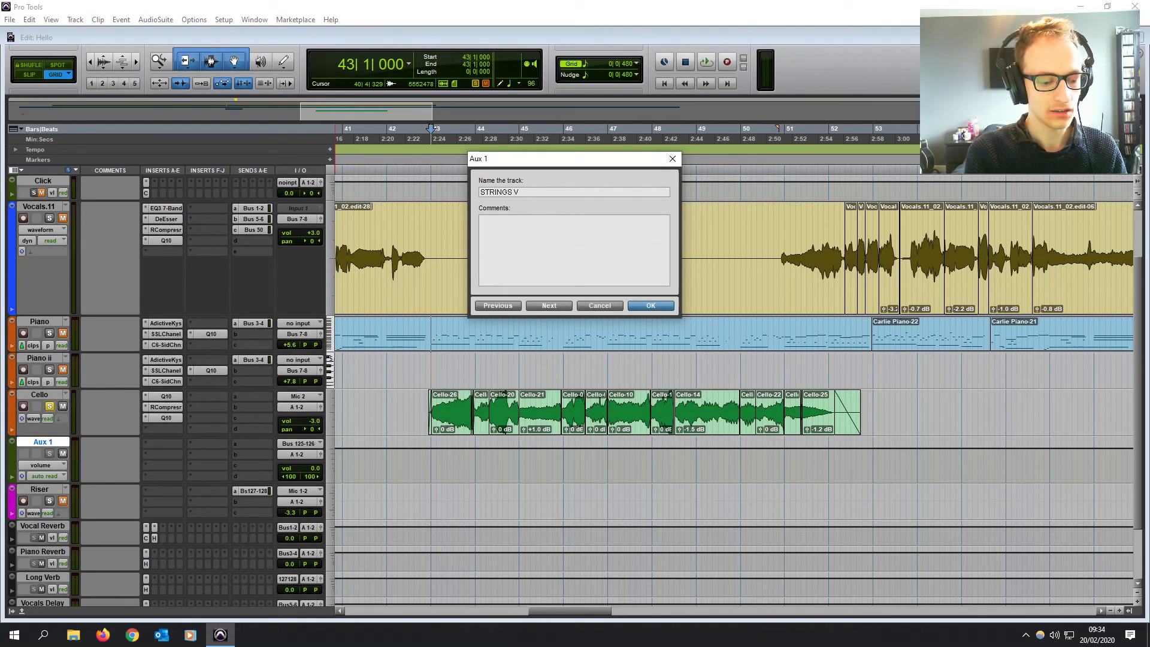
{"action": "type", "text": "ERB"}
{"action": "key", "text": "Return"}
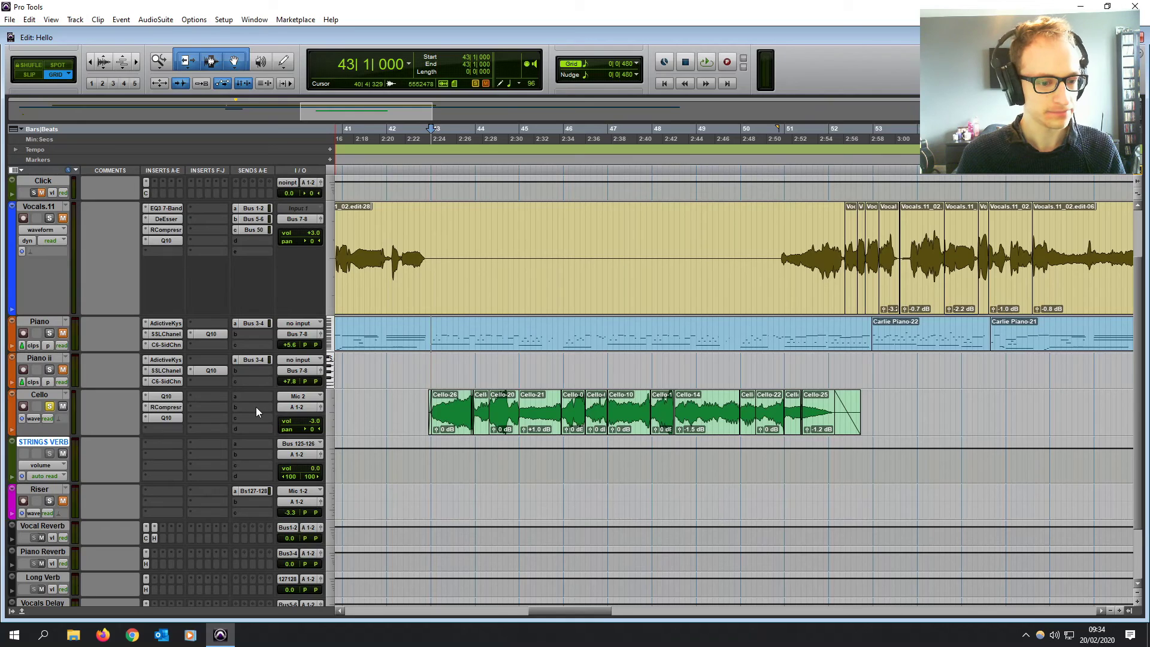
Insert the H-Reverb plug-in on the STRINGS VERB track
{"action": "left_click", "coordinate": [169, 442]}
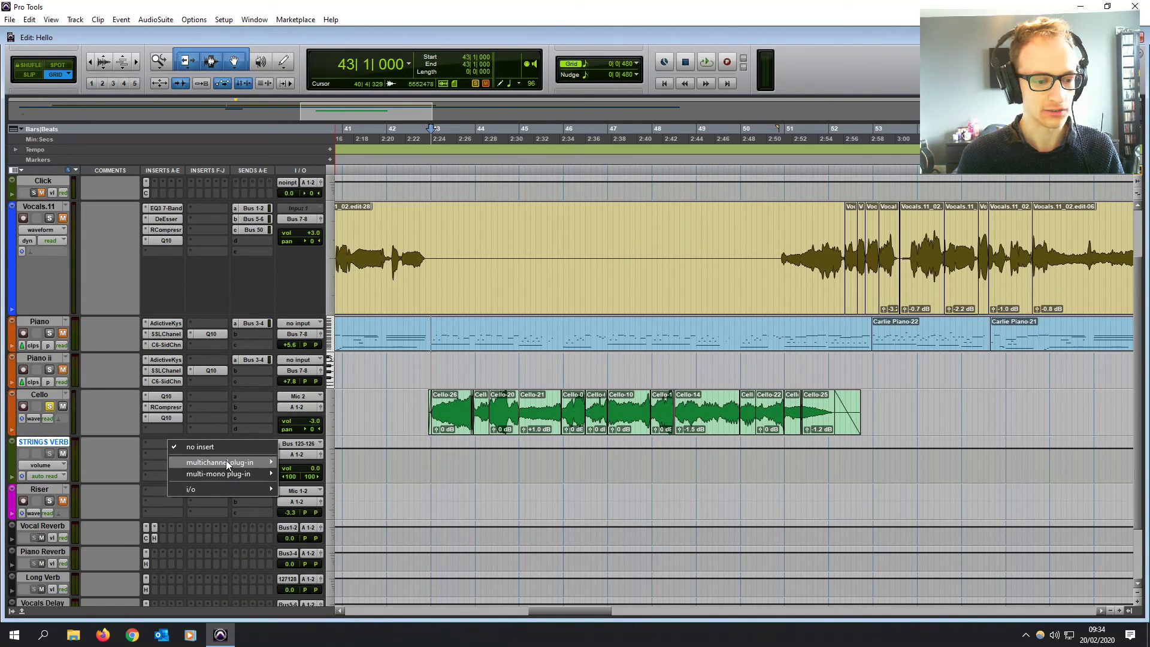
{"action": "mouse_move", "coordinate": [225, 460]}
{"action": "mouse_move", "coordinate": [312, 497]}
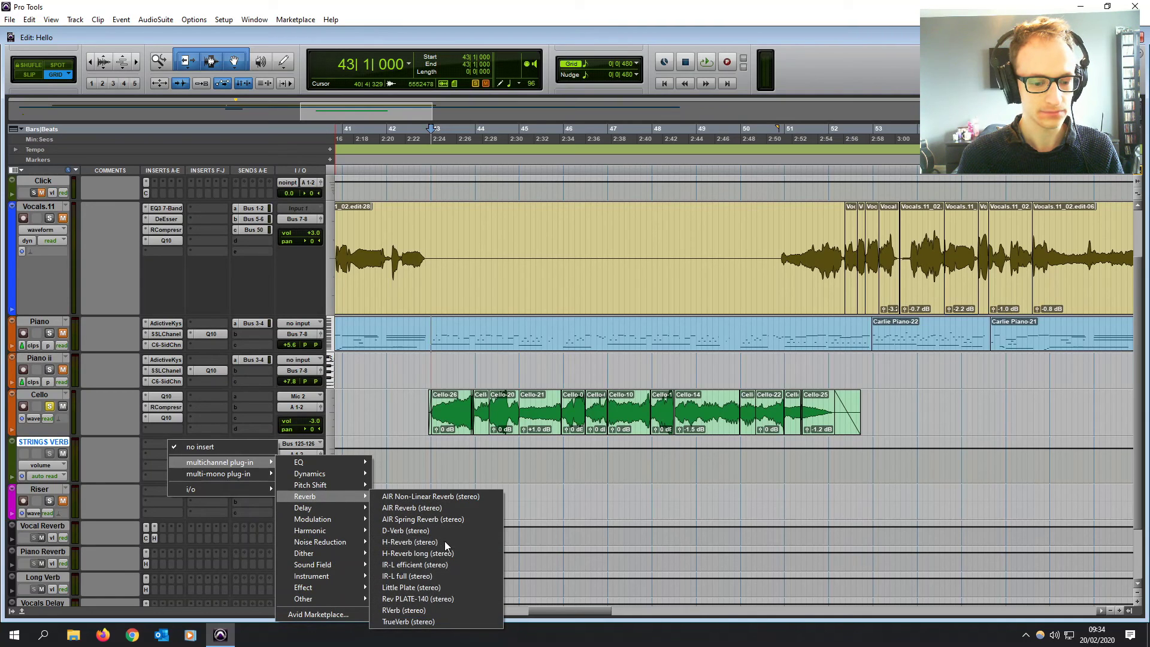
{"action": "left_click", "coordinate": [436, 539]}
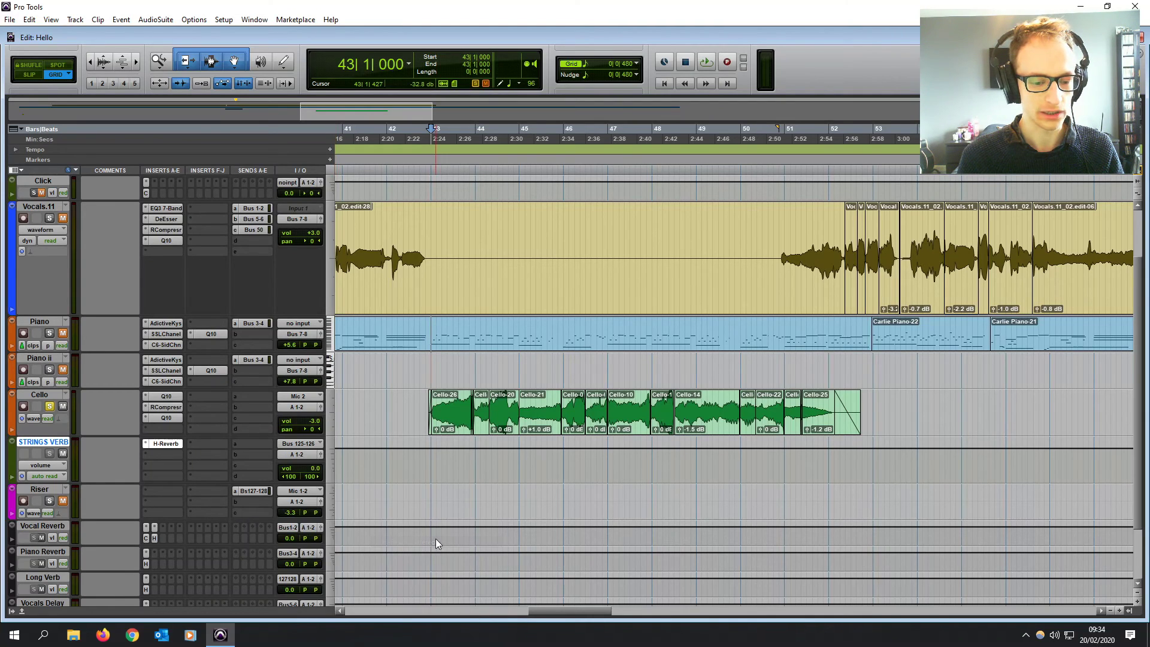
Load the Long Warm Plate preset in H-Reverb and close the plug-in window
{"action": "left_click", "coordinate": [561, 107]}
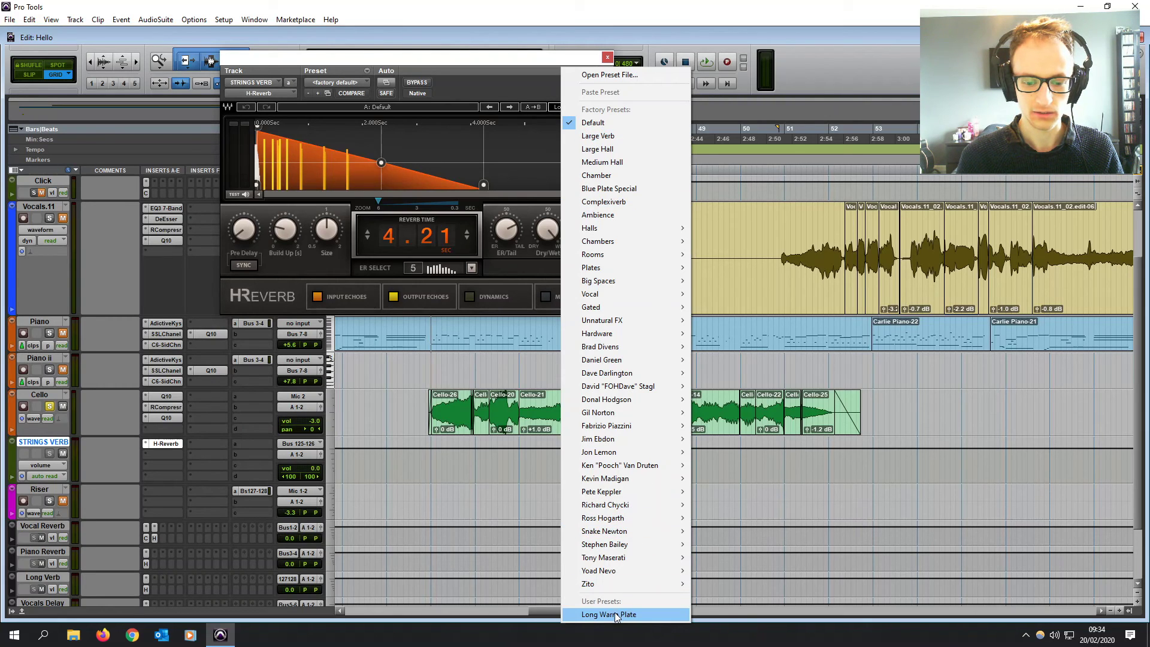
{"action": "left_click", "coordinate": [614, 611]}
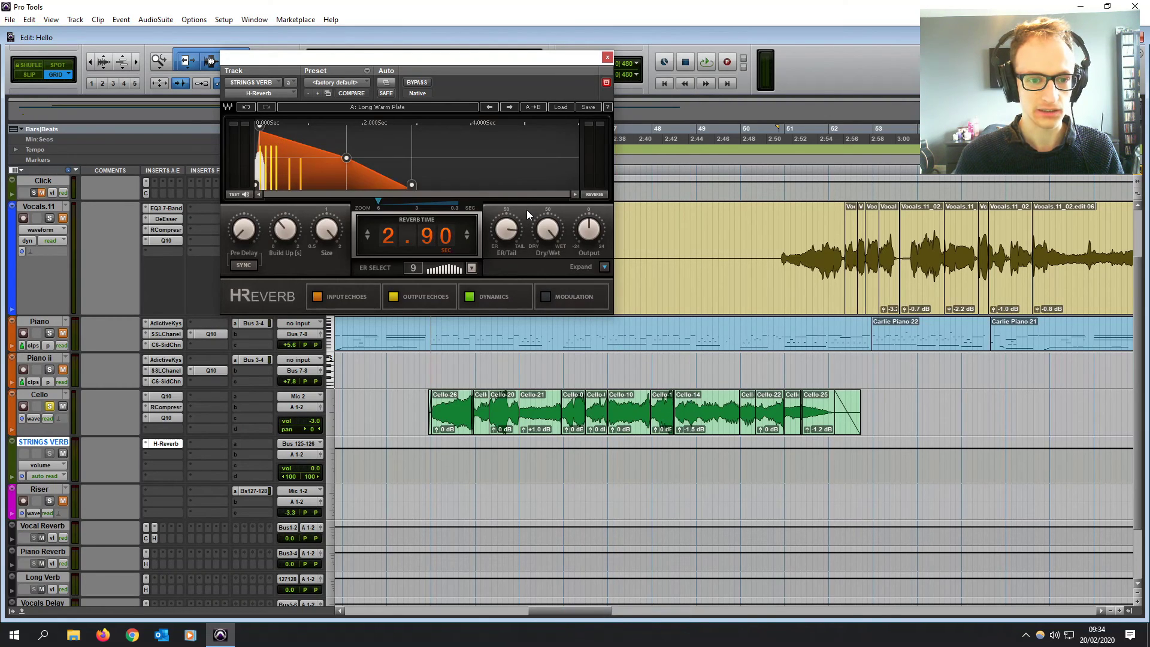
{"action": "left_click", "coordinate": [607, 57]}
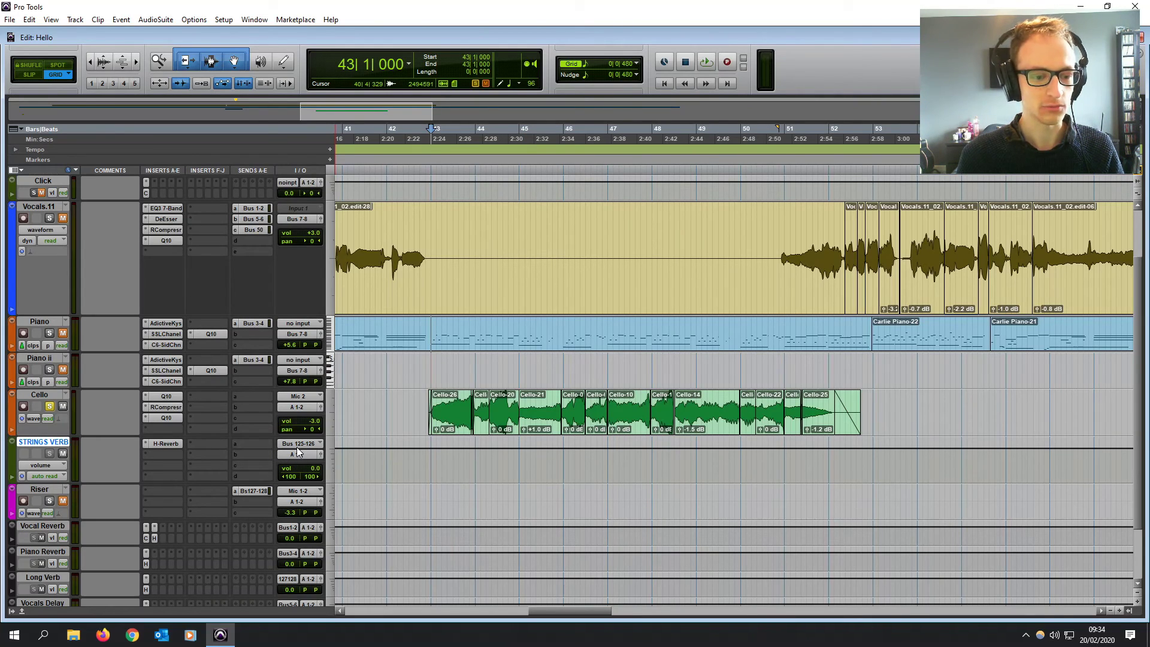
Assign the Cello track's send A to Bus 125-126 and set its level to 0 dB
{"action": "left_click", "coordinate": [51, 395]}
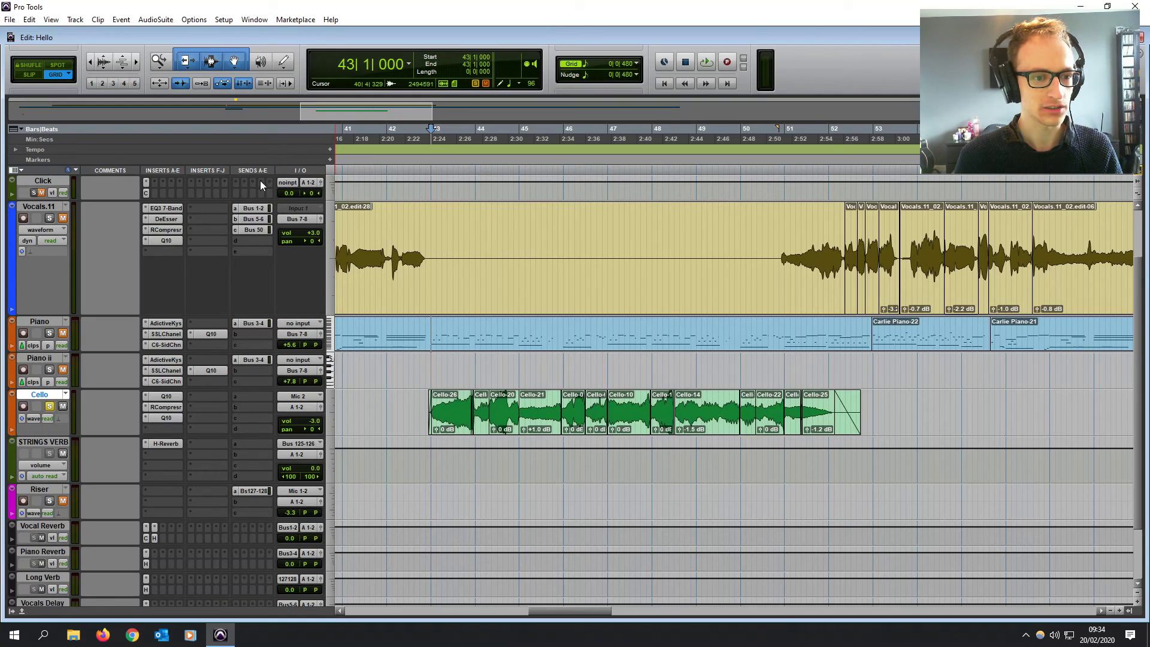
{"action": "left_click", "coordinate": [21, 172]}
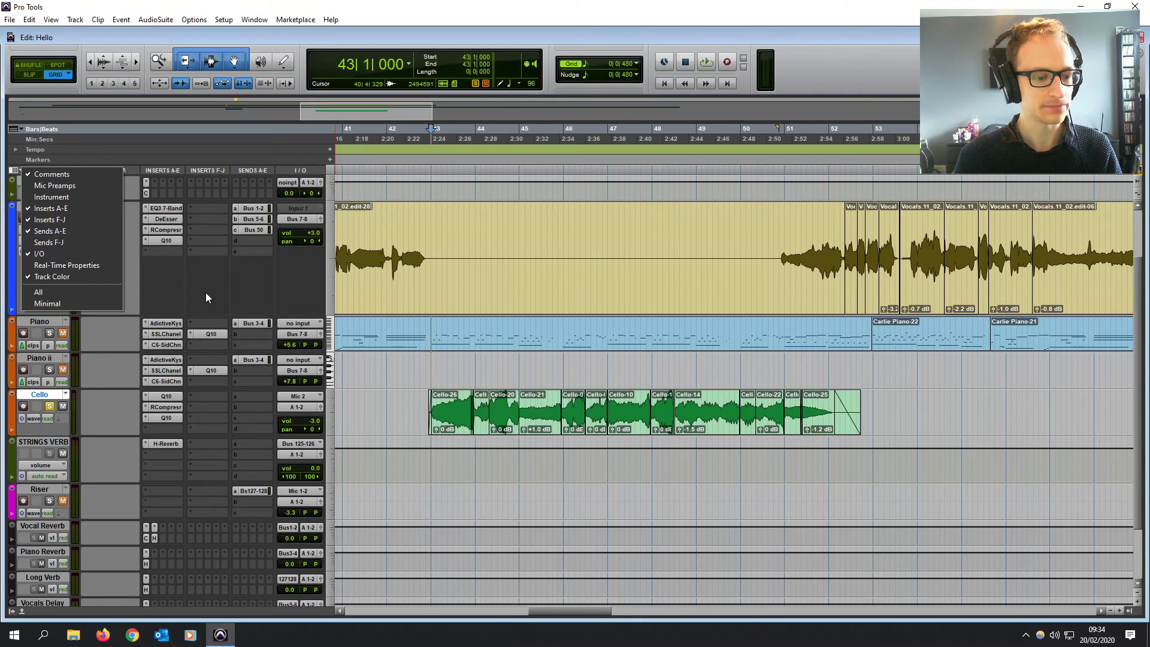
{"action": "left_click", "coordinate": [244, 445]}
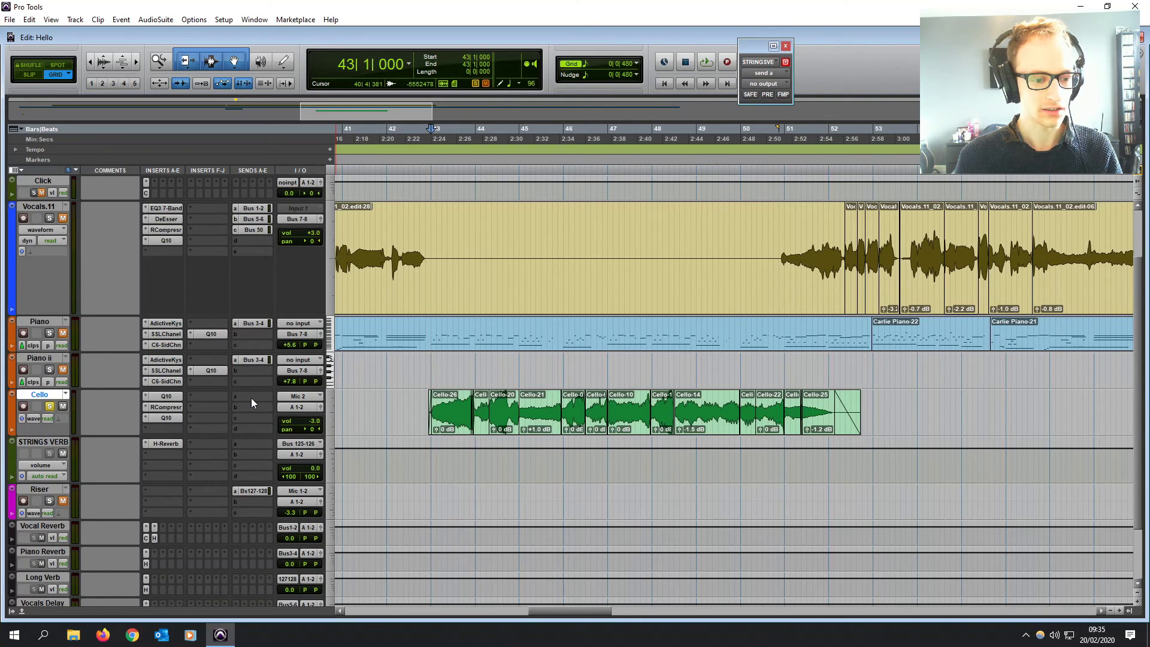
{"action": "left_click", "coordinate": [251, 397]}
{"action": "mouse_move", "coordinate": [279, 423]}
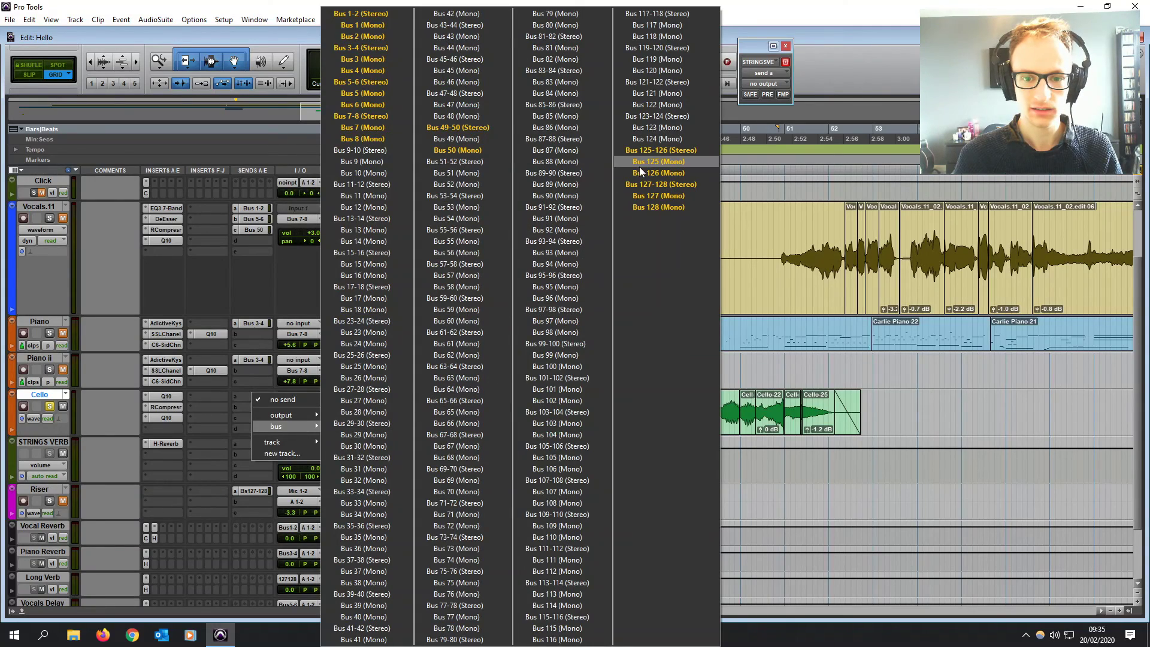
{"action": "left_click", "coordinate": [652, 150]}
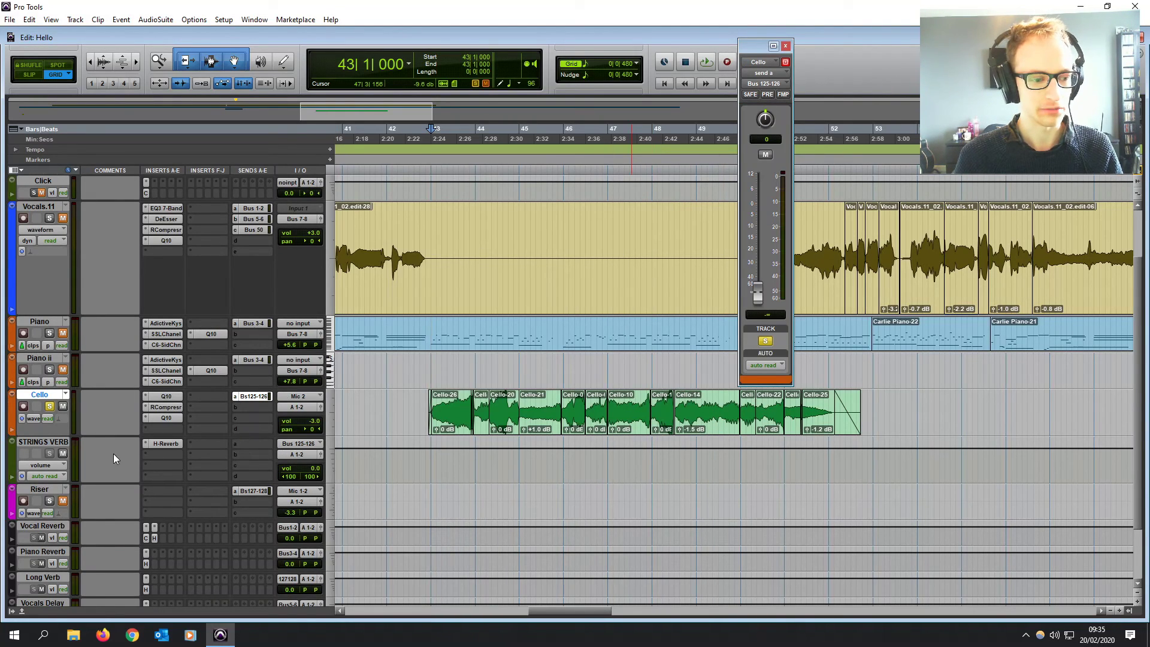
{"action": "left_click", "coordinate": [758, 290], "text": "alt"}
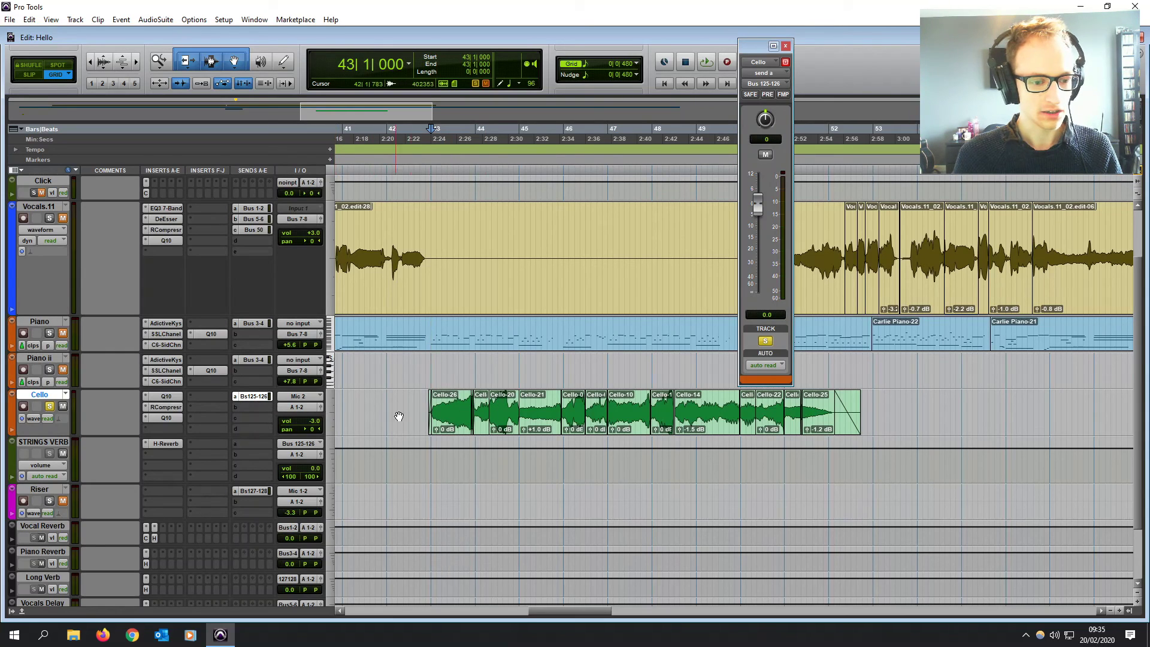
Play the Cello clips from Cello-26 through Cello-22 to hear the STRINGS VERB reverb
{"action": "left_click", "coordinate": [452, 424]}
{"action": "left_click", "coordinate": [779, 422], "text": "shift"}
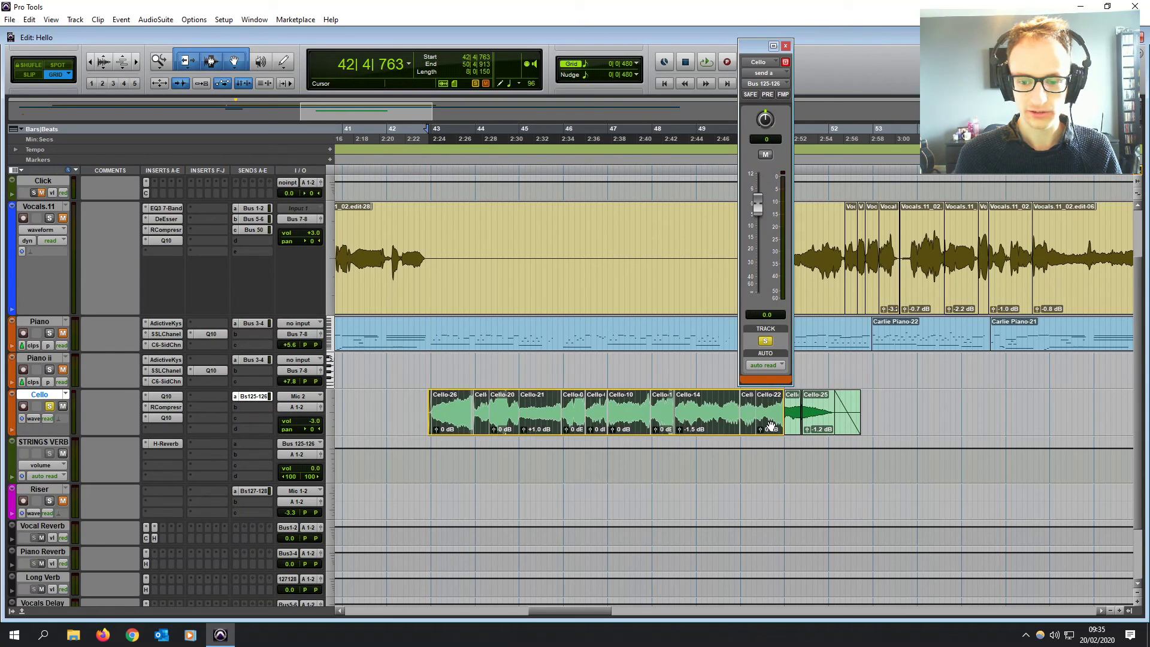
{"action": "key", "text": "space"}
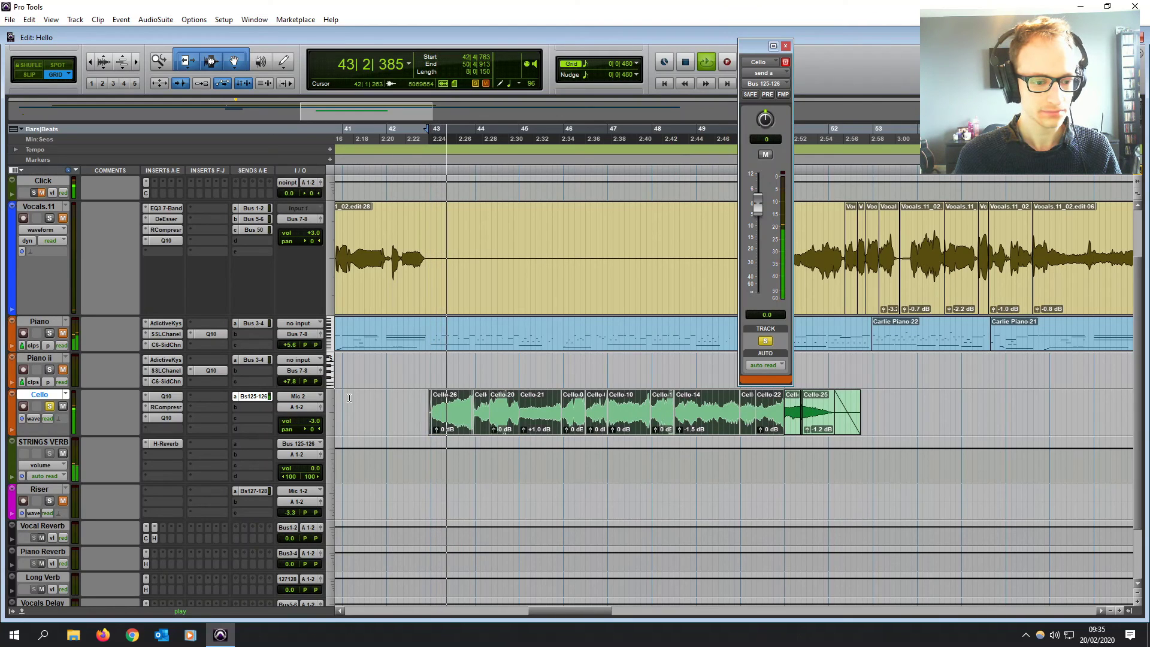
{"action": "left_click", "coordinate": [65, 443]}
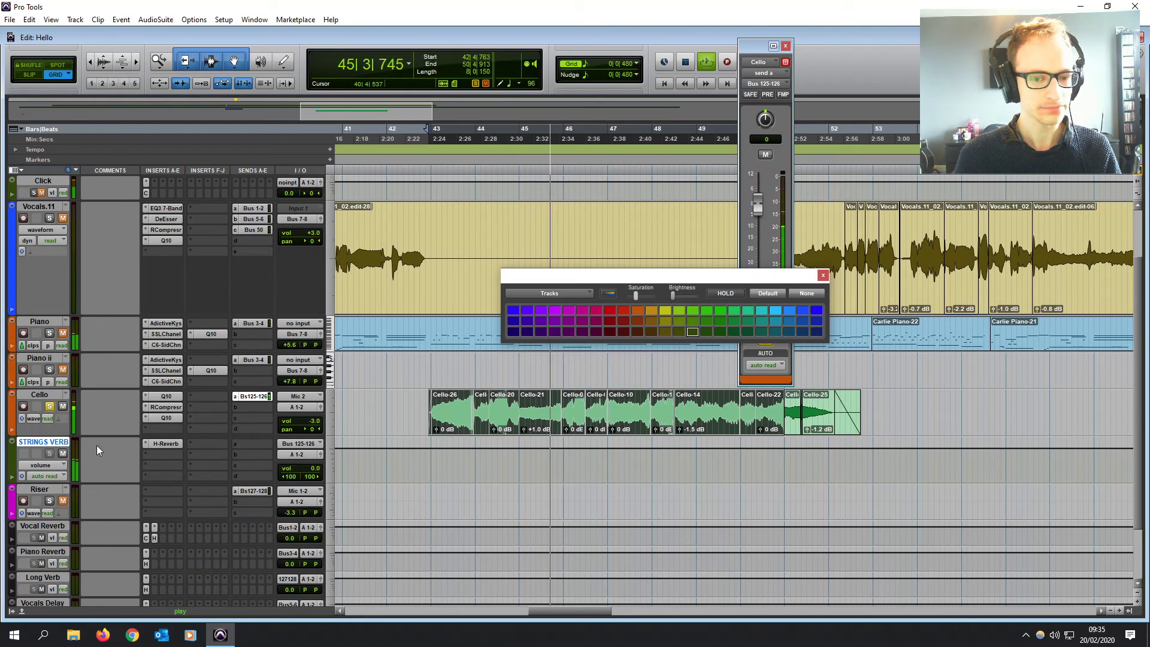
{"action": "key", "text": "ctrl+w"}
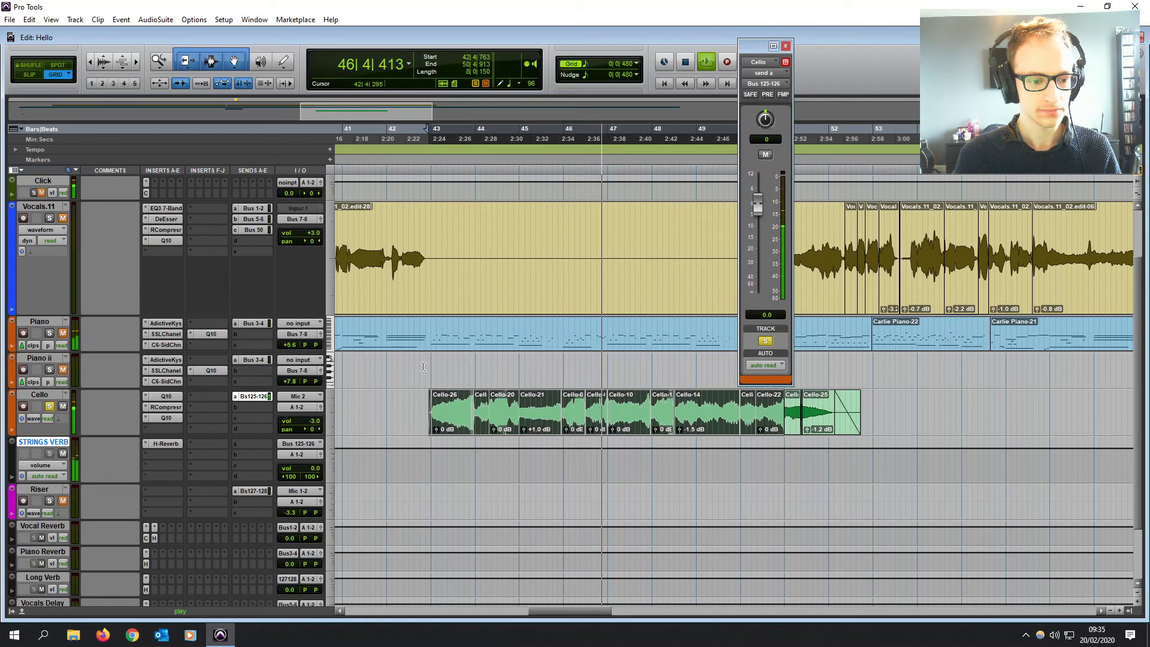
{"action": "key", "text": "space"}
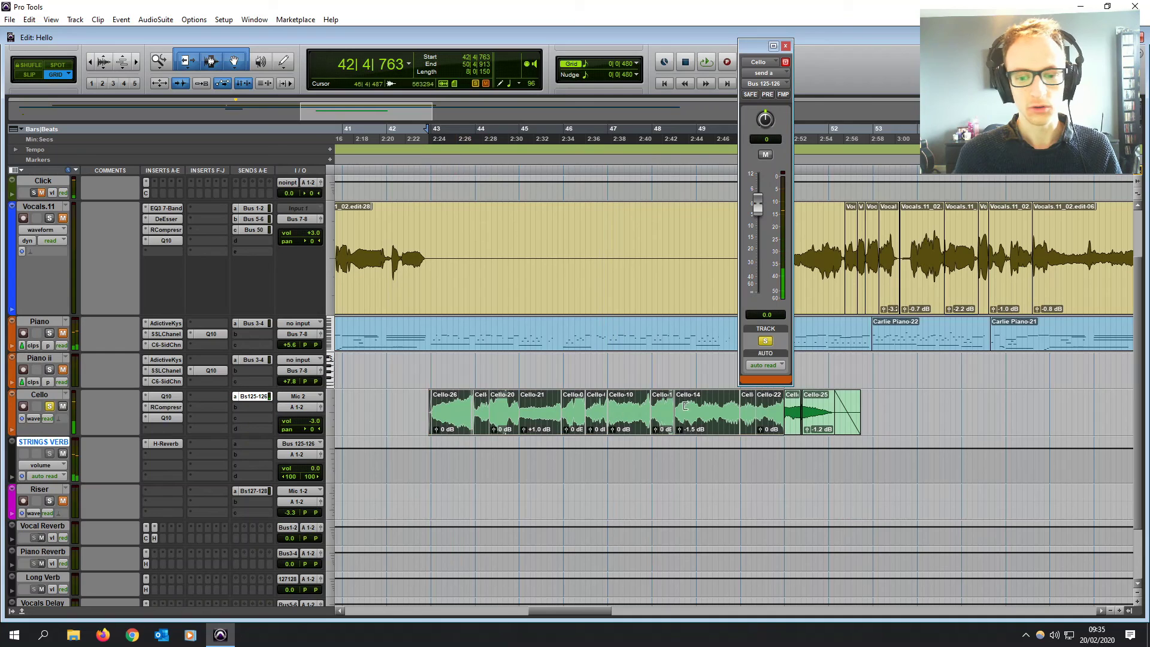
{"action": "left_click", "coordinate": [253, 397]}
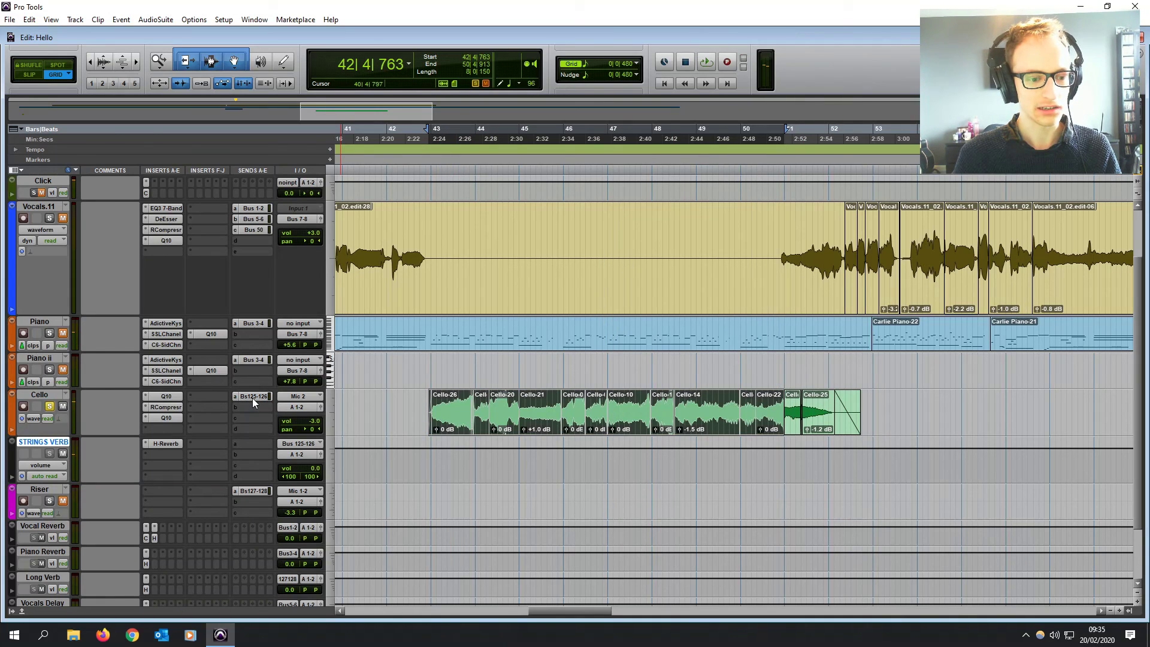
{"action": "left_click", "coordinate": [252, 398]}
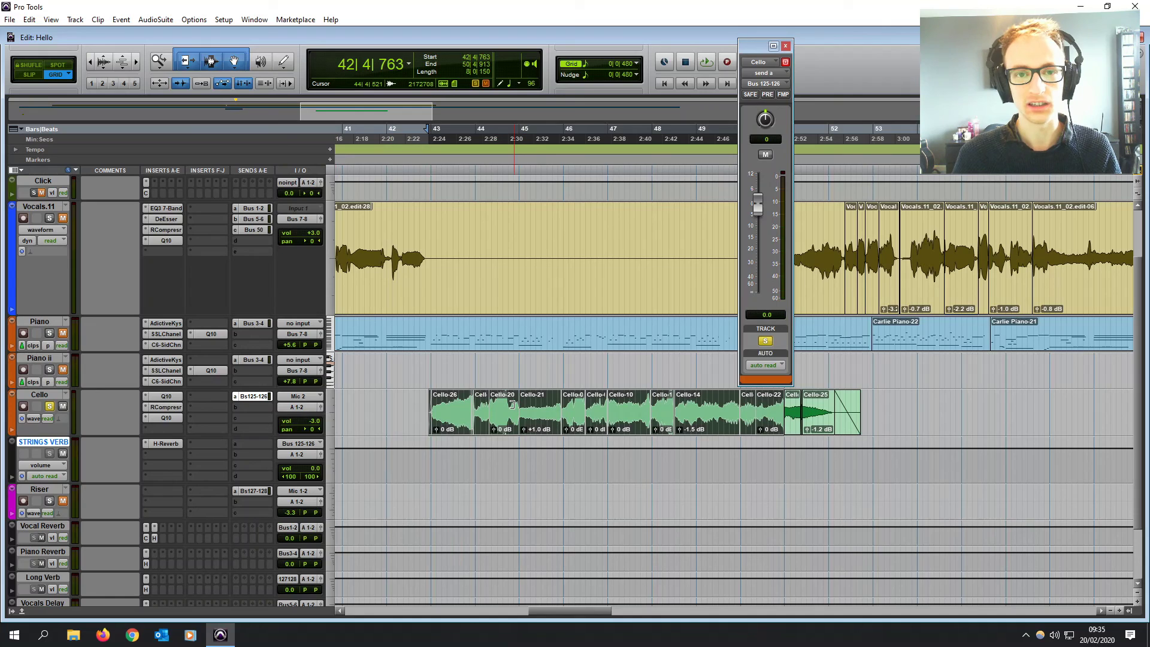
Audition playback while pulling the Cello send fader down to -5.4 dB
{"action": "key", "text": "space"}
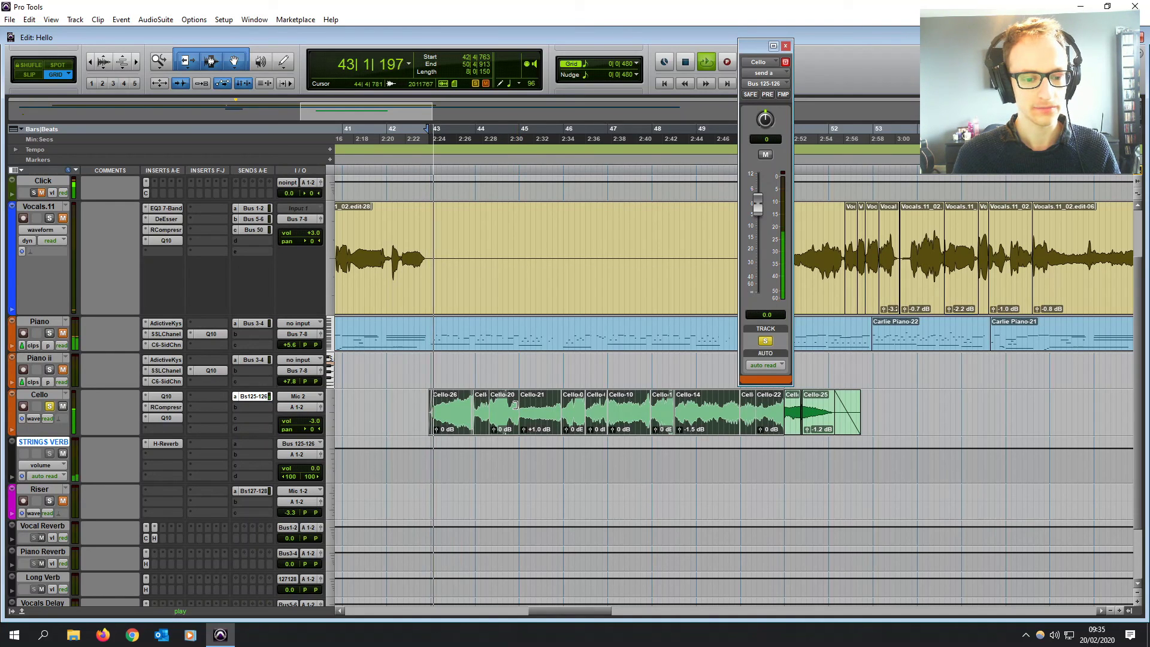
{"action": "mouse_move", "coordinate": [755, 202]}
{"action": "left_mouse_down"}
{"action": "mouse_move", "coordinate": [759, 255]}
{"action": "mouse_move", "coordinate": [763, 170]}
{"action": "mouse_move", "coordinate": [764, 222]}
{"action": "left_mouse_up"}
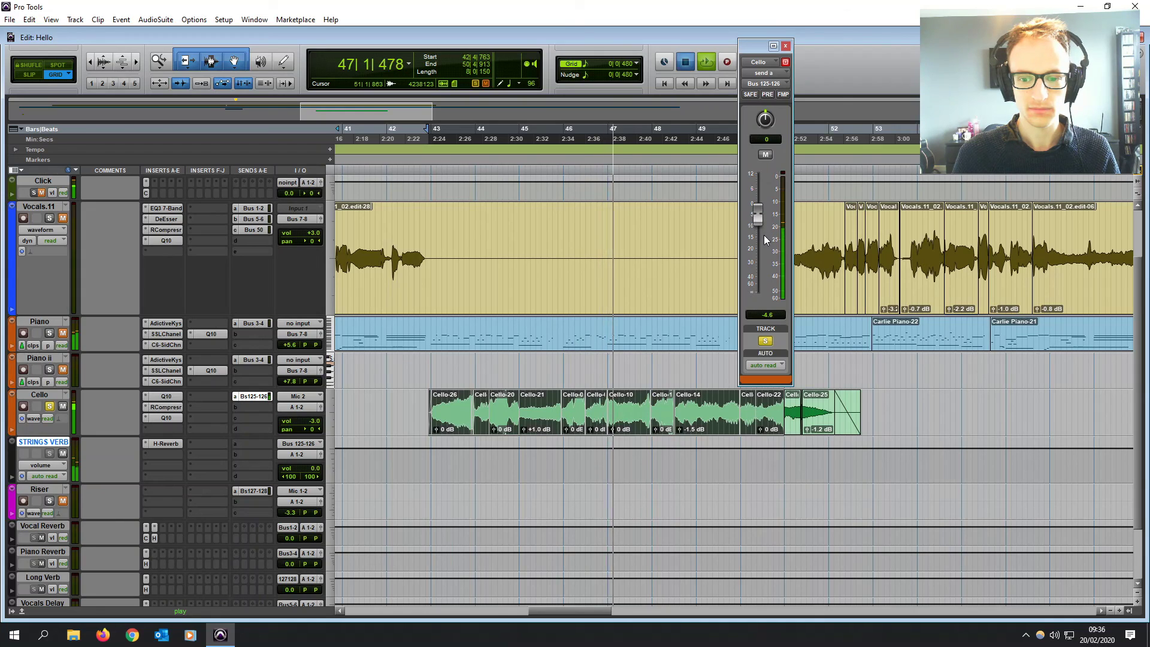
{"action": "key", "text": "space"}
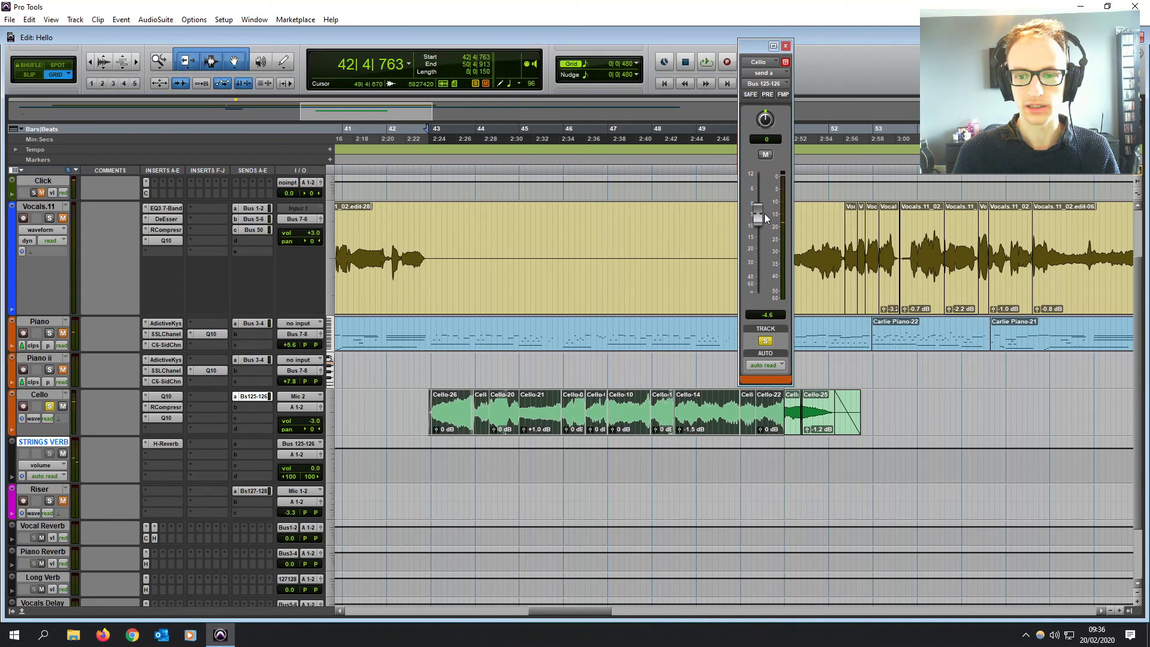
{"action": "left_click_drag", "start_coordinate": [756, 214], "coordinate": [761, 220]}
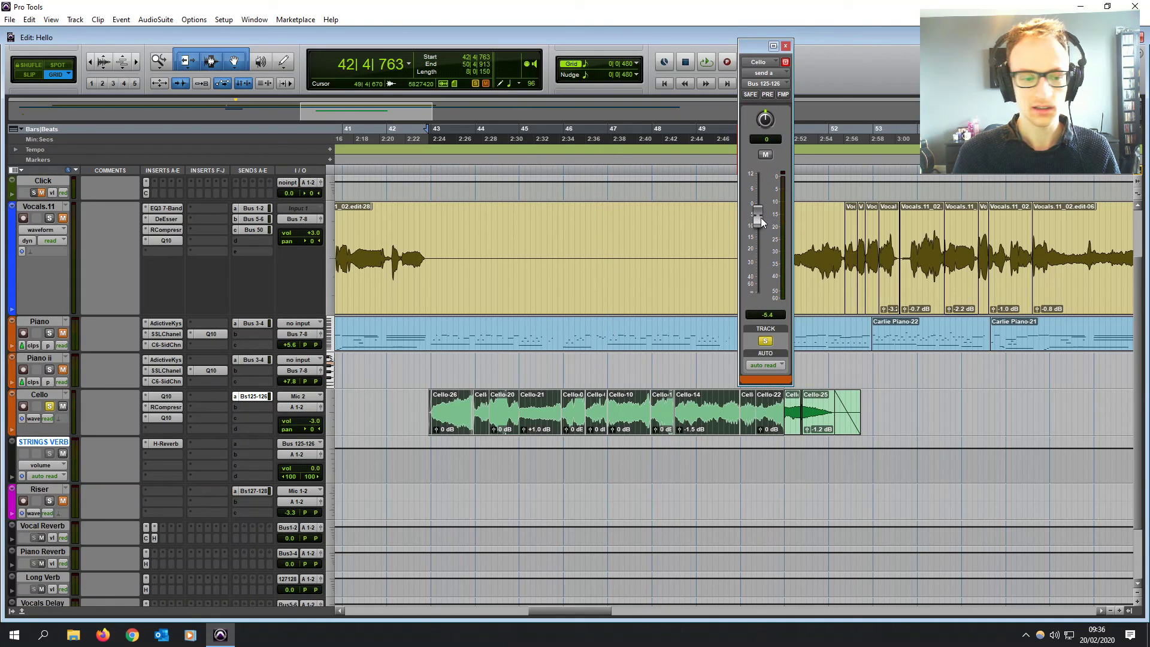
{"action": "left_click", "coordinate": [427, 367]}
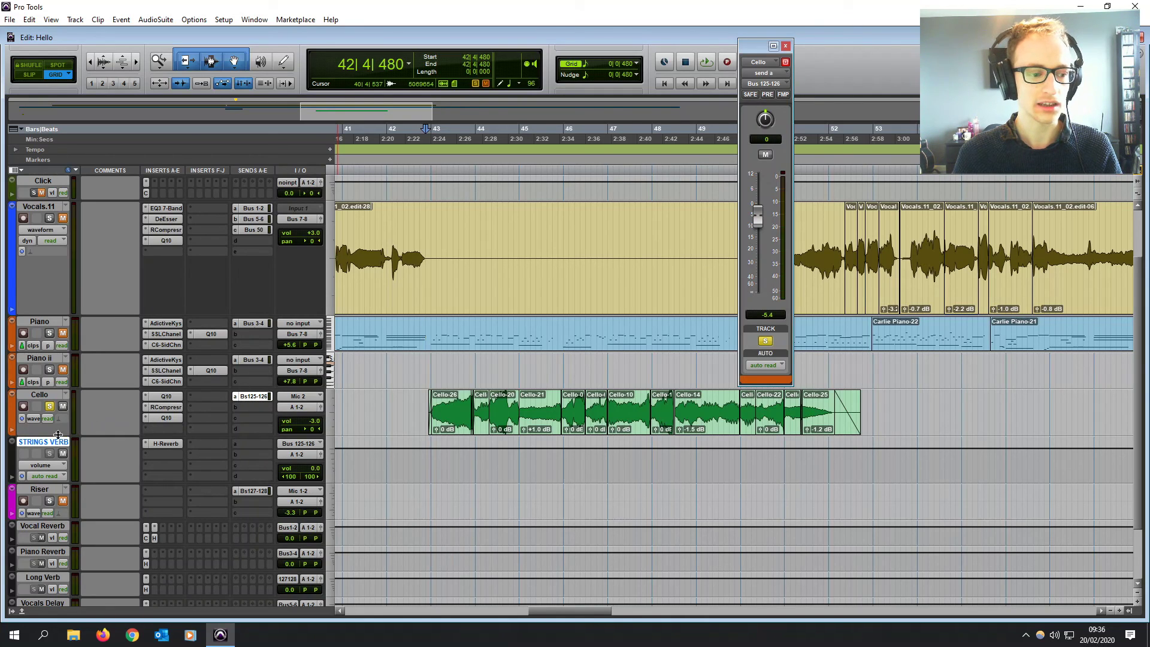
{"action": "left_click", "coordinate": [162, 445]}
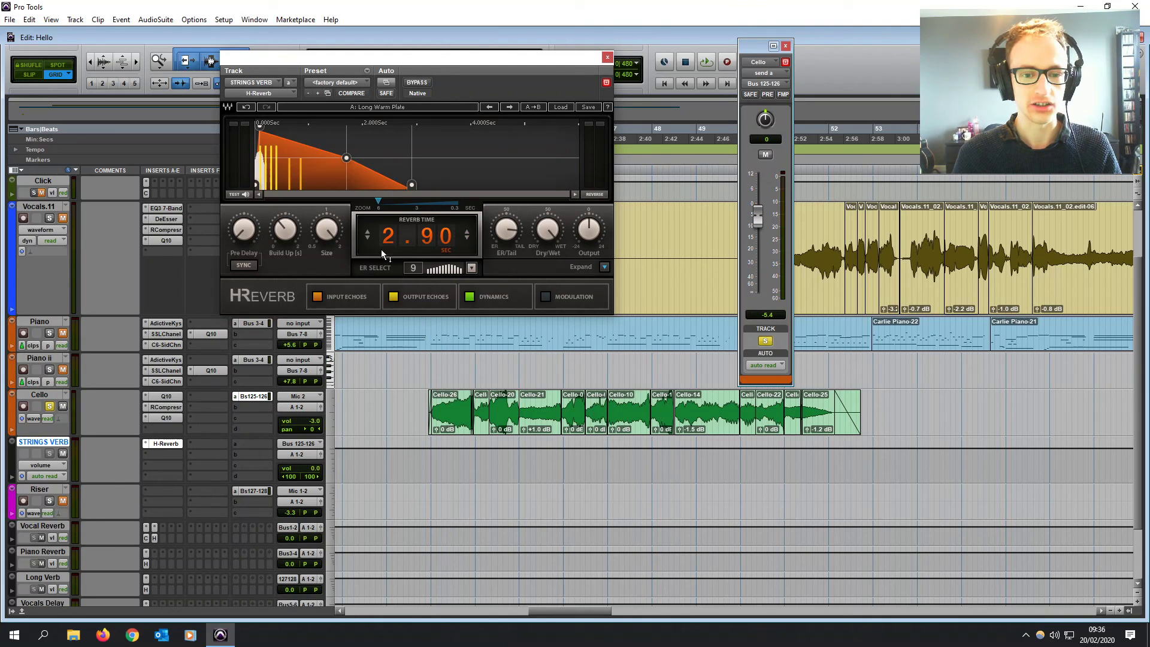
{"action": "left_click", "coordinate": [606, 59]}
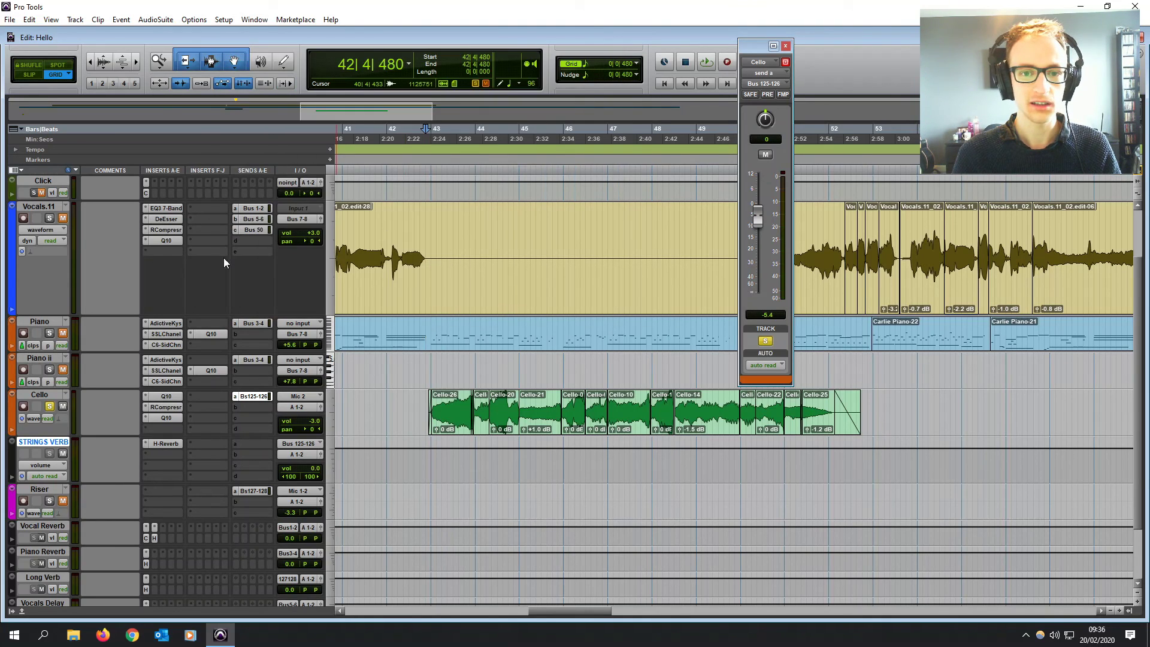
{"action": "left_click", "coordinate": [158, 458]}
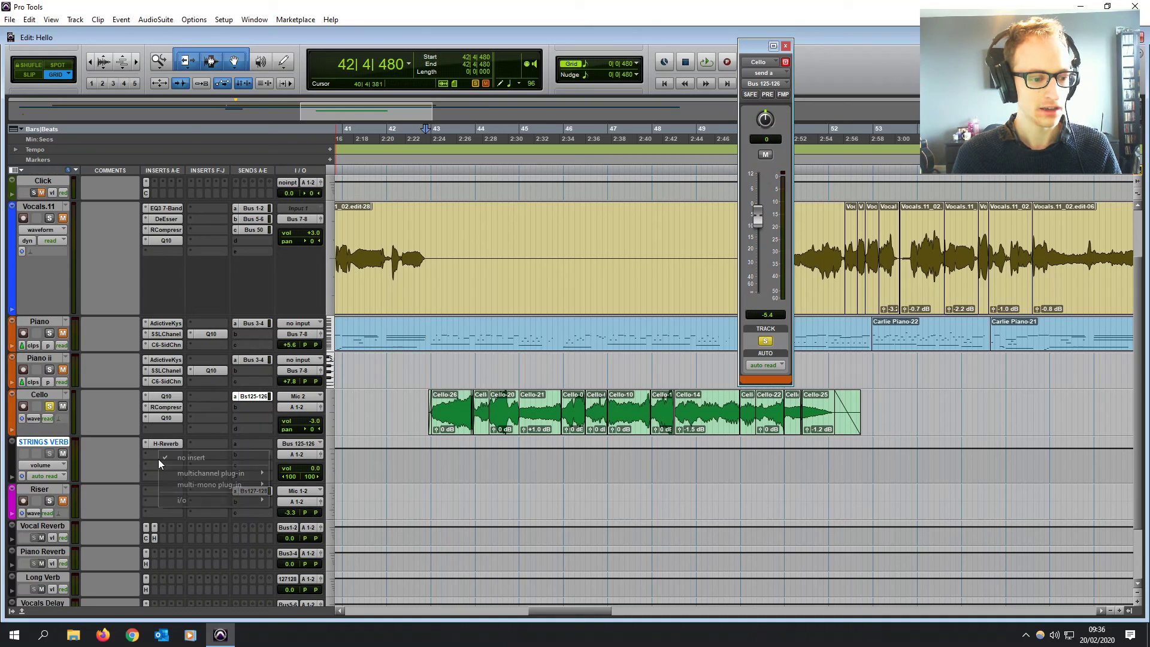
{"action": "mouse_move", "coordinate": [194, 470]}
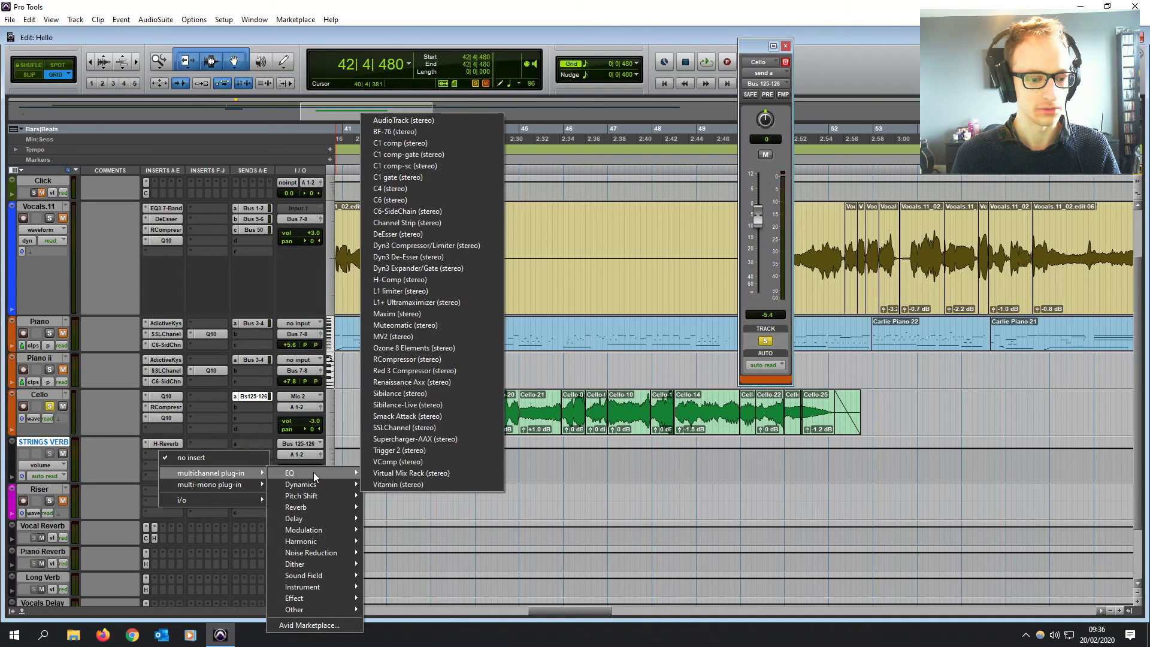
{"action": "mouse_move", "coordinate": [312, 491]}
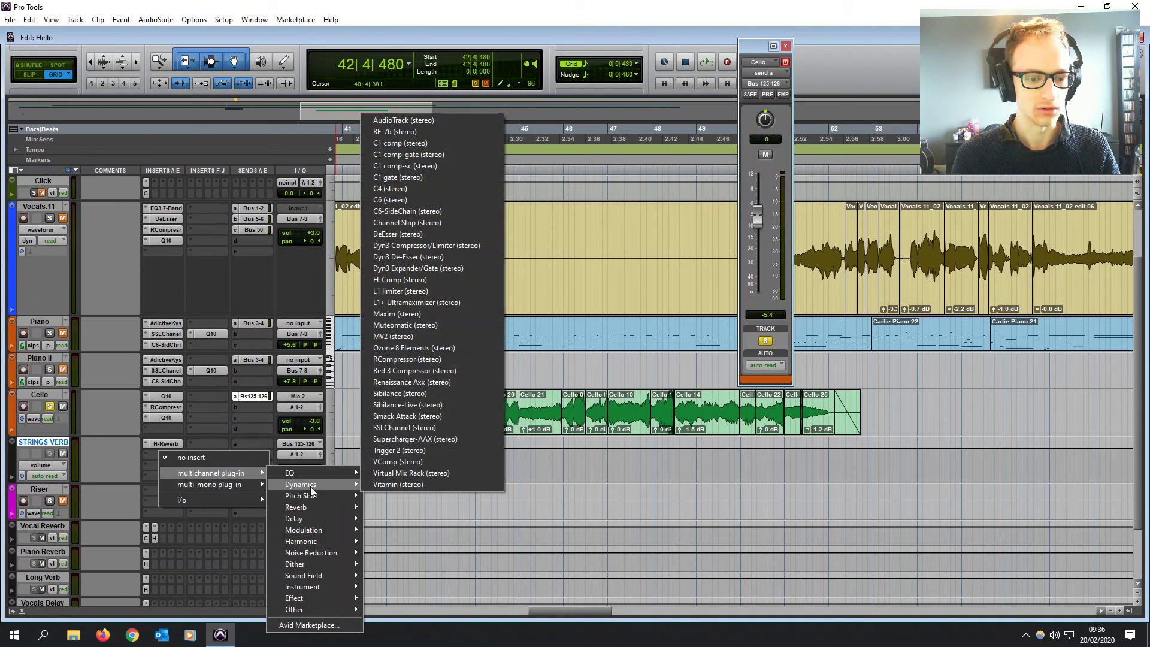
{"action": "left_click", "coordinate": [176, 461]}
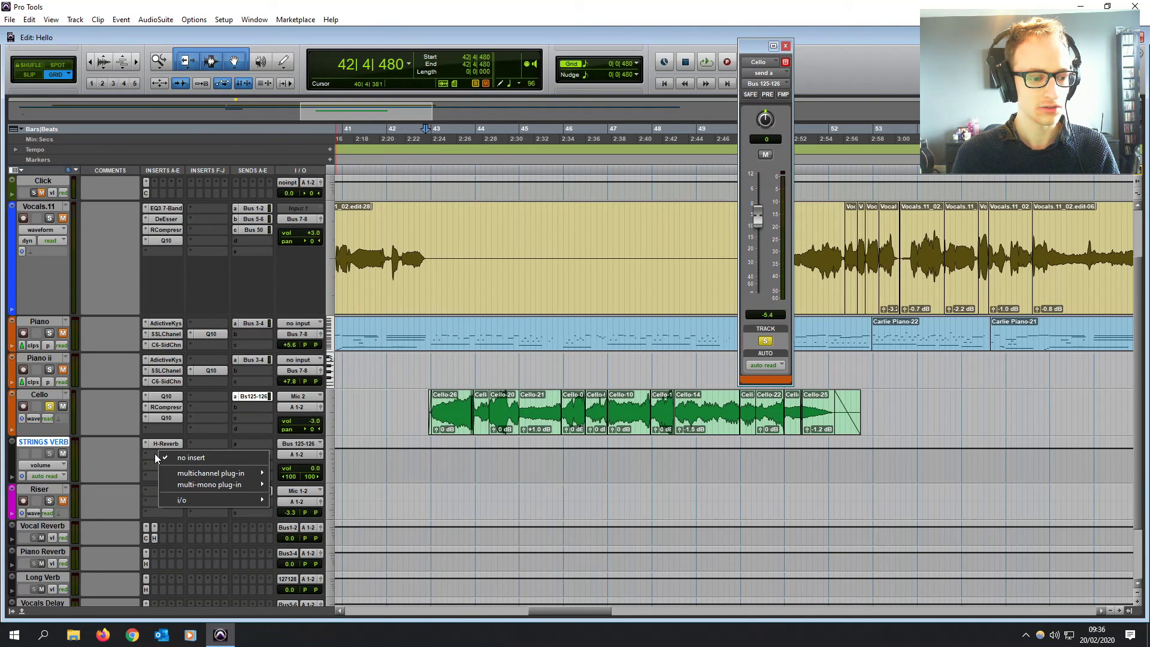
{"action": "left_click", "coordinate": [158, 443]}
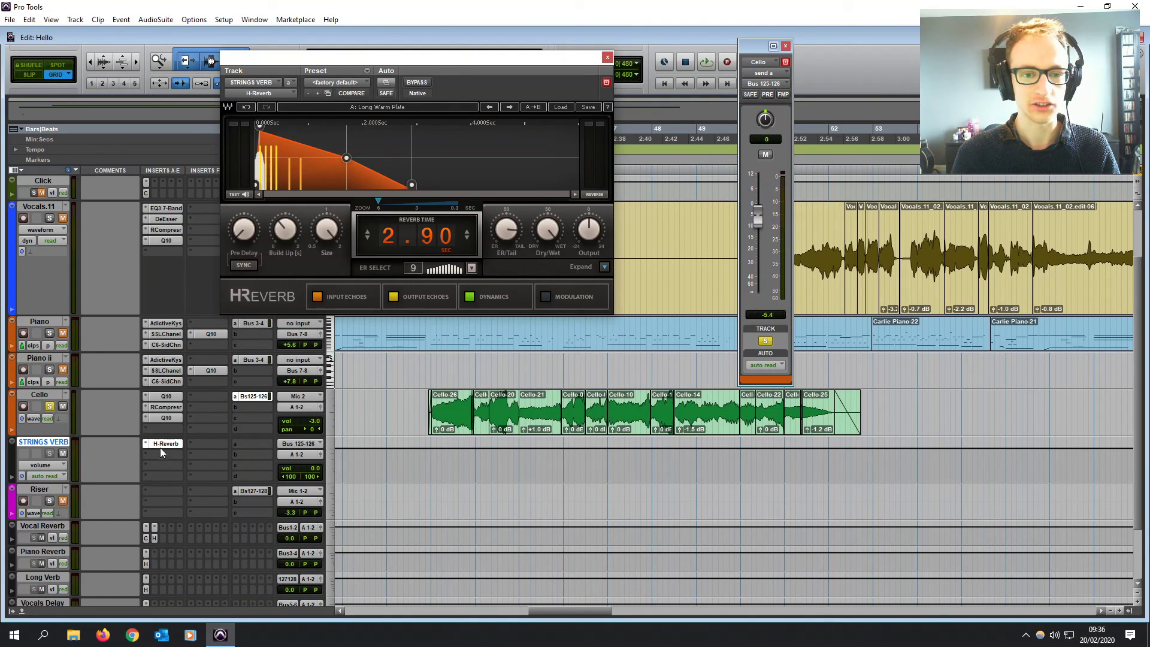
{"action": "left_click", "coordinate": [607, 57]}
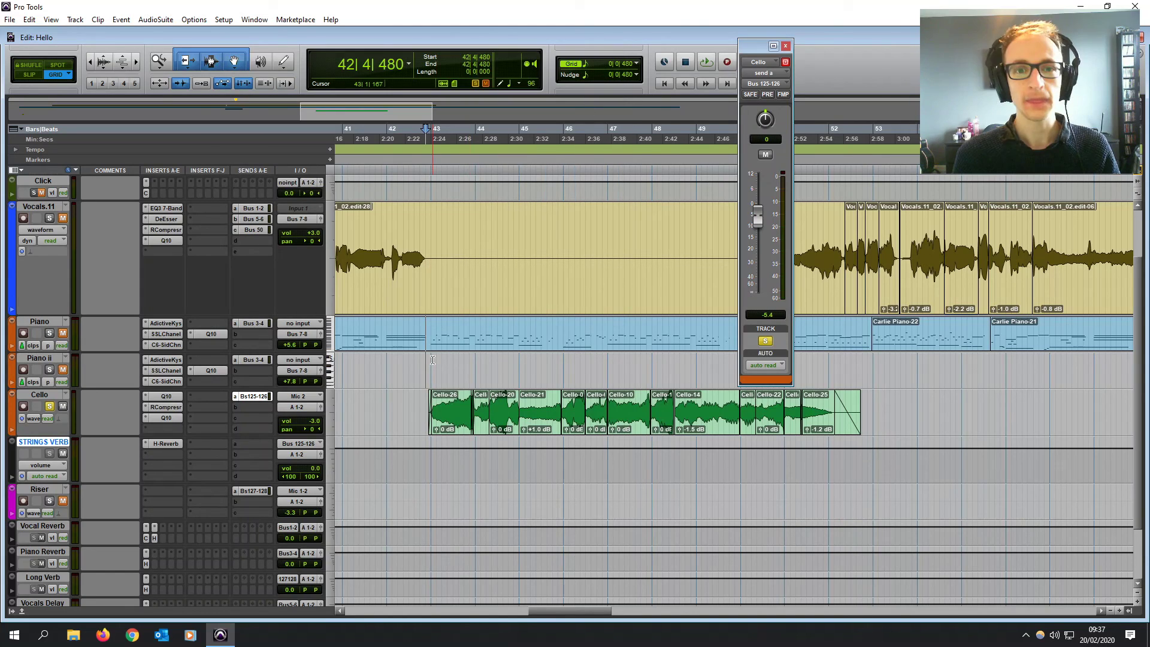